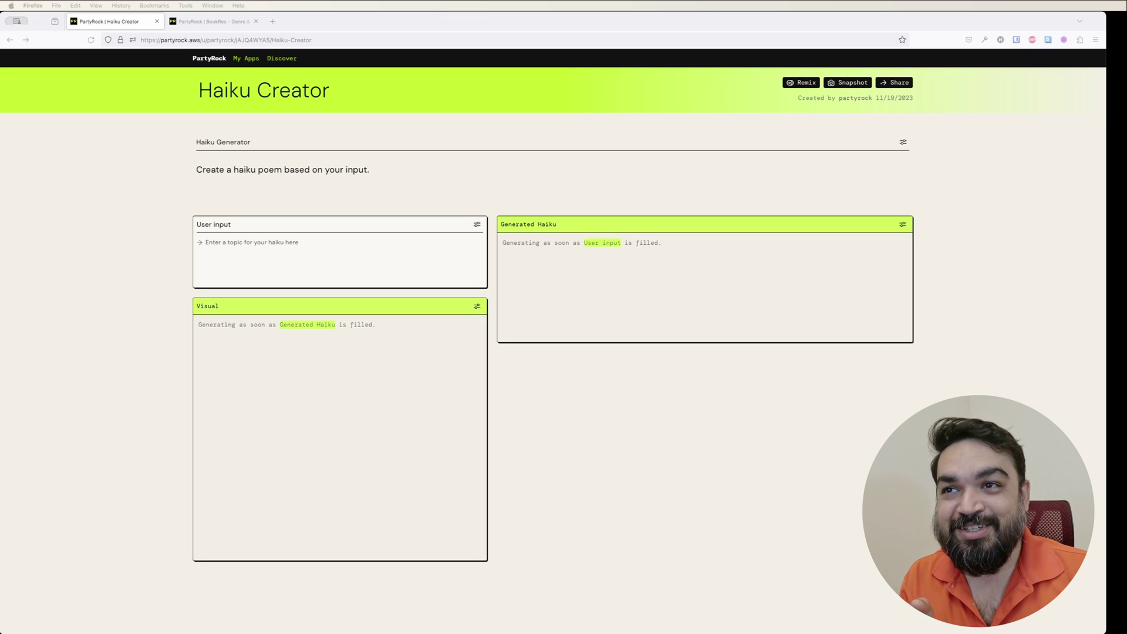
# Go back from Haiku Creator to the PartyRock home page.
pyautogui.click(10, 40)
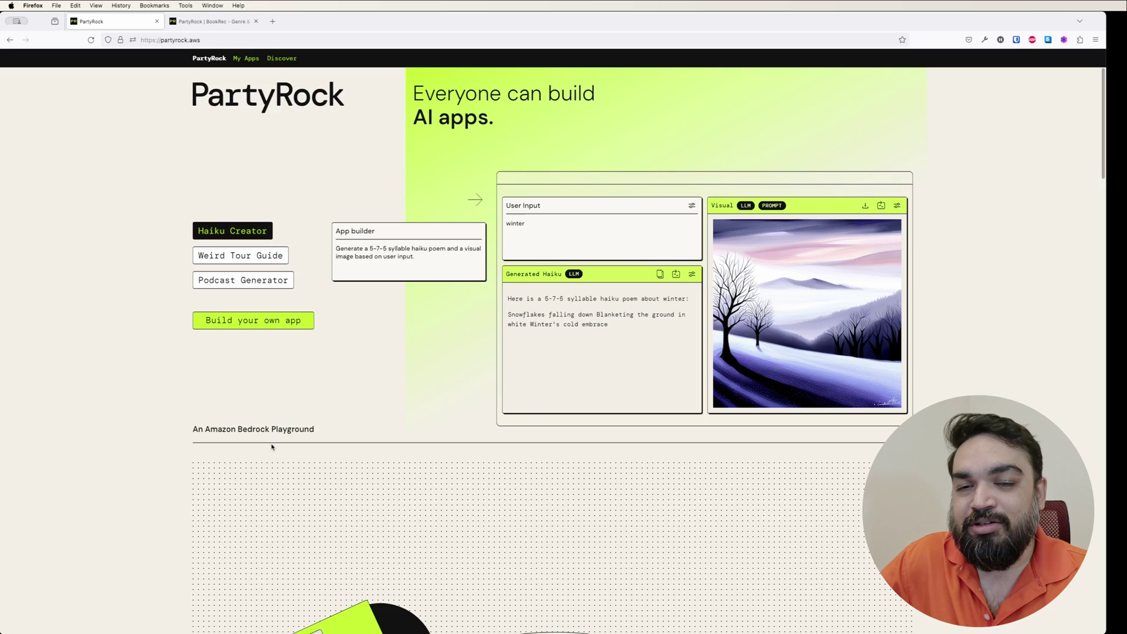
# Zoom the page to 120% and scroll down to the featured apps.
pyautogui.press('super+plus')
pyautogui.press('super+plus')
pyautogui.scroll(-5, 511, 381)
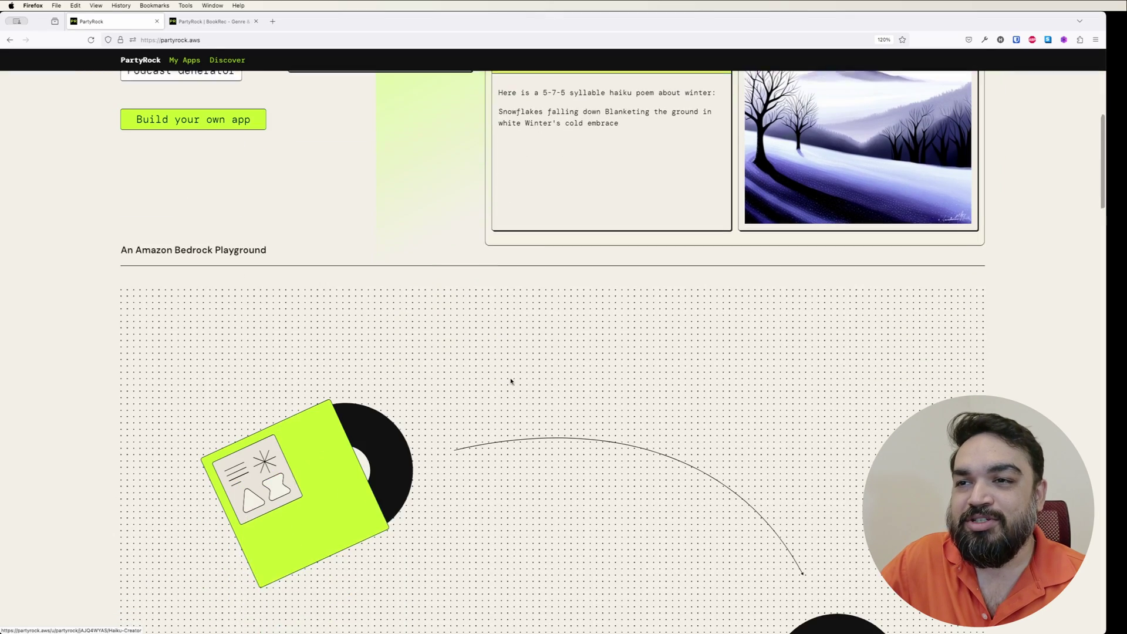
pyautogui.scroll(-8, 510, 380)
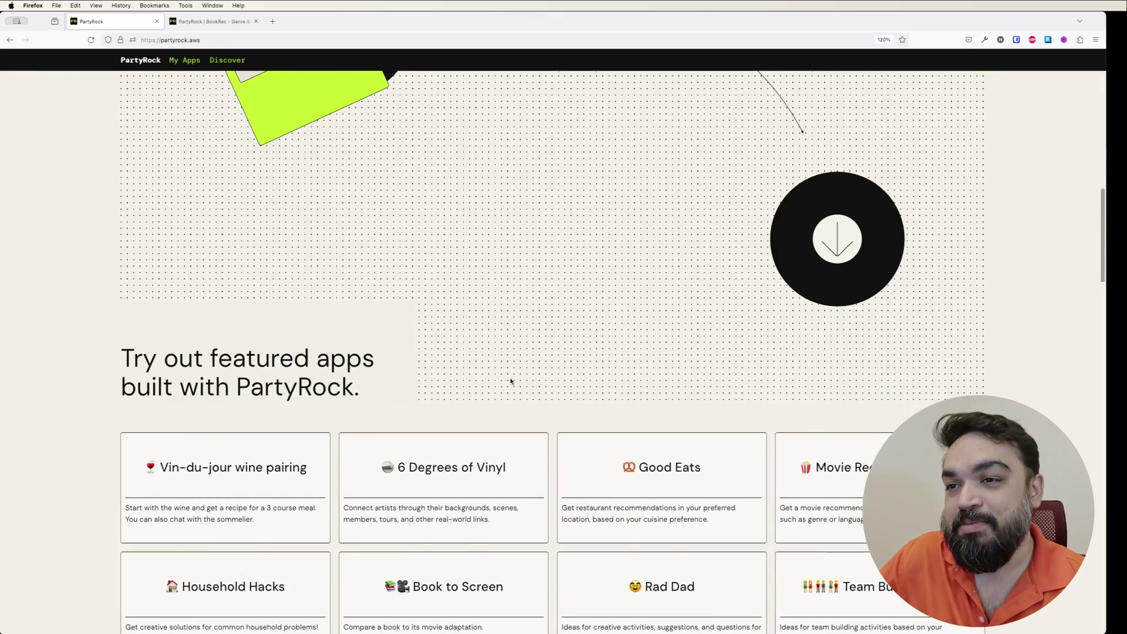
pyautogui.scroll(-3, 512, 381)
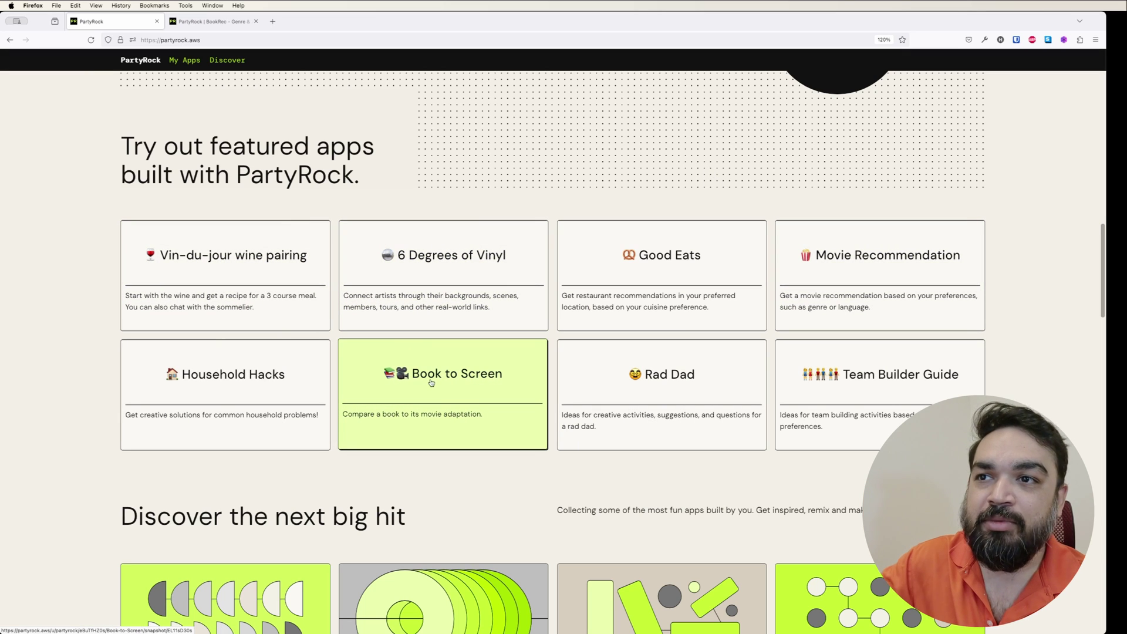
# Open the featured Movie Recommendation app and browse its Movie Guide results and chat.
pyautogui.click(839, 249)
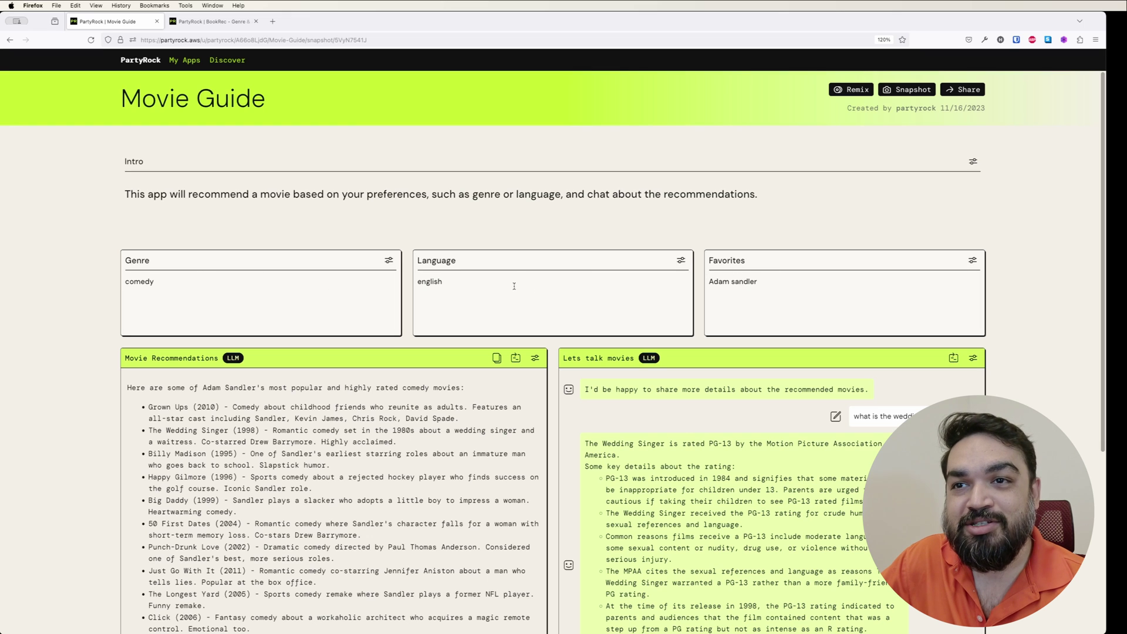
pyautogui.scroll(-3, 409, 394)
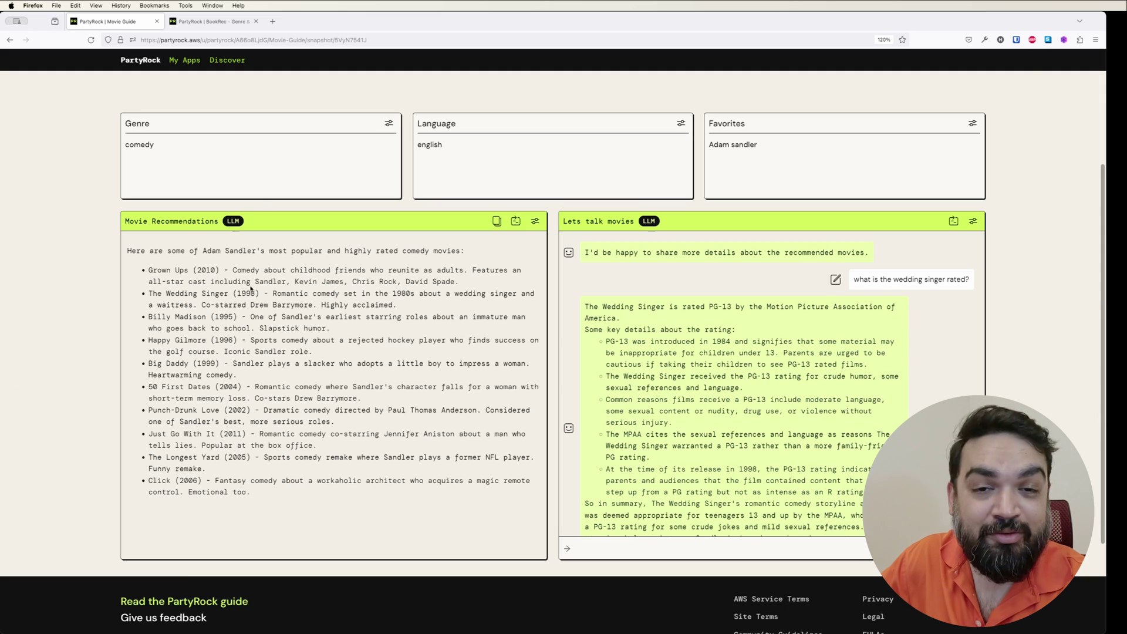
pyautogui.scroll(-2, 689, 374)
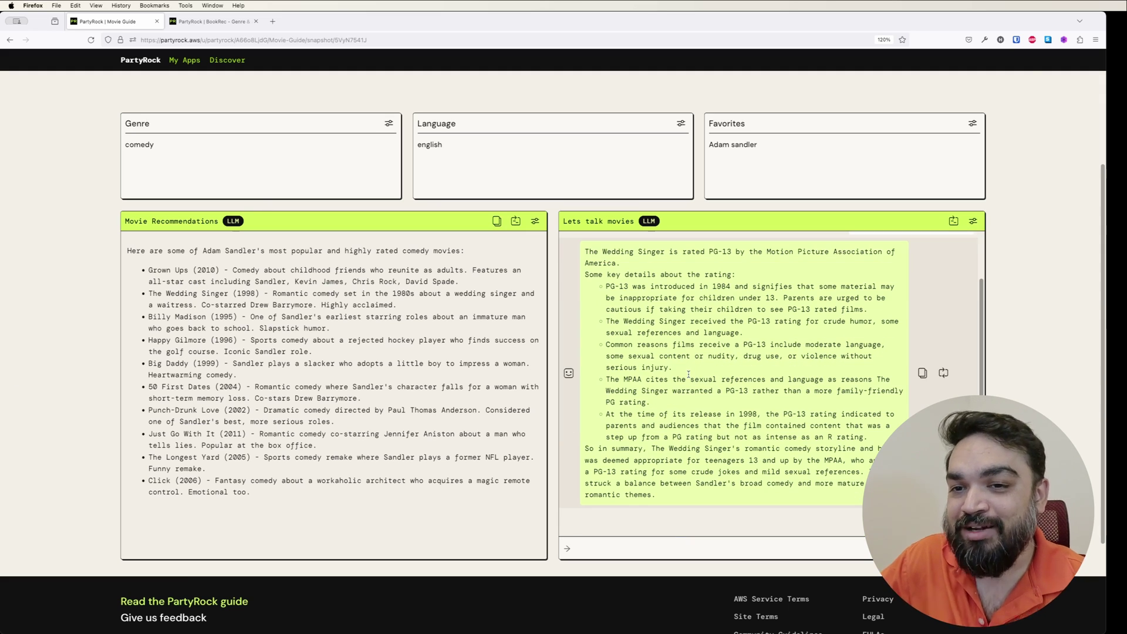
pyautogui.scroll(3, 689, 374)
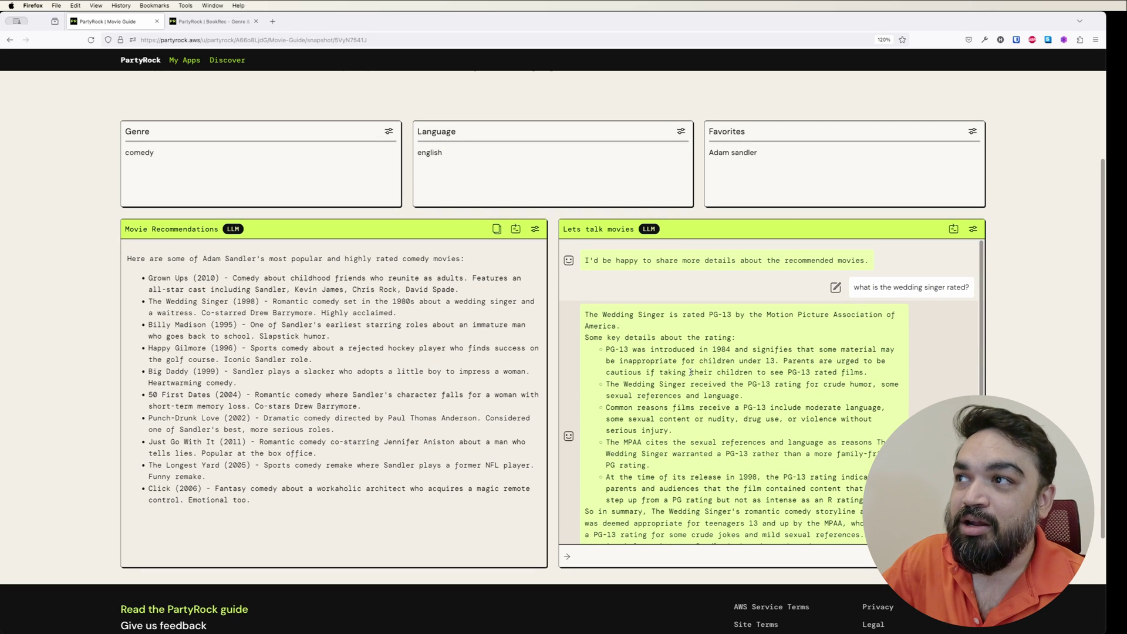
pyautogui.scroll(1, 480, 381)
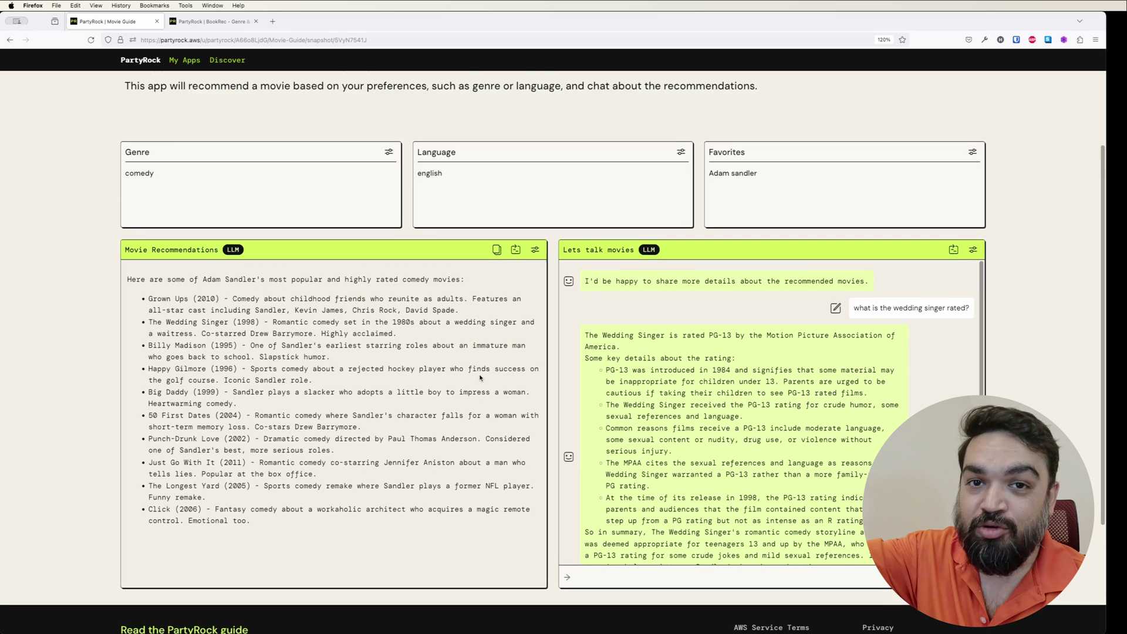
pyautogui.scroll(3, 481, 377)
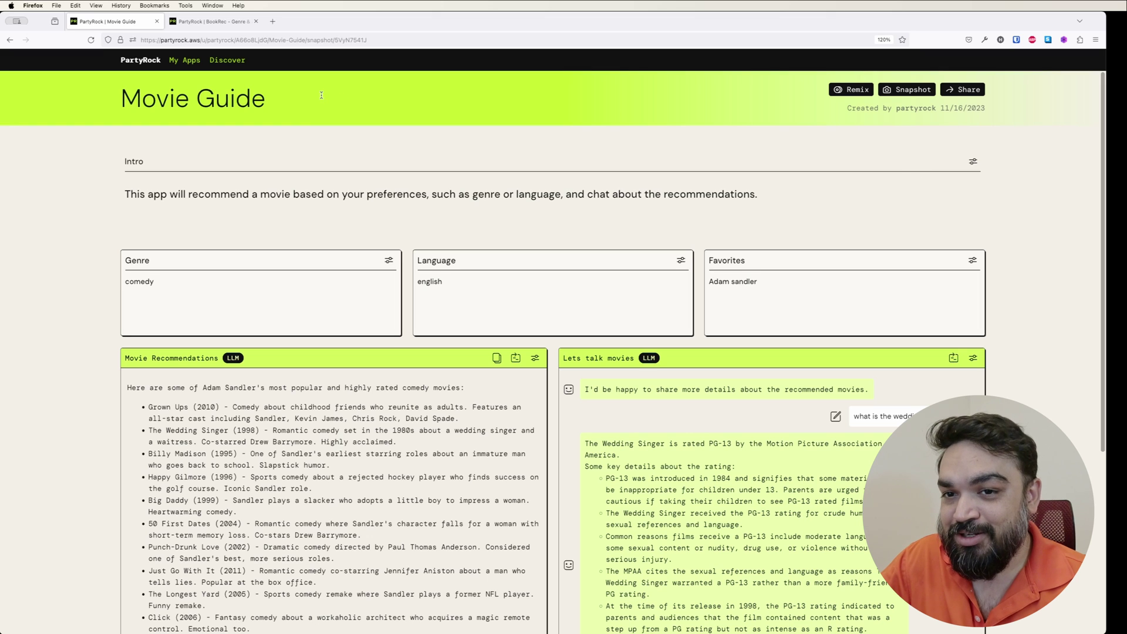
# Browse the community apps in the Discover gallery.
pyautogui.click(230, 61)
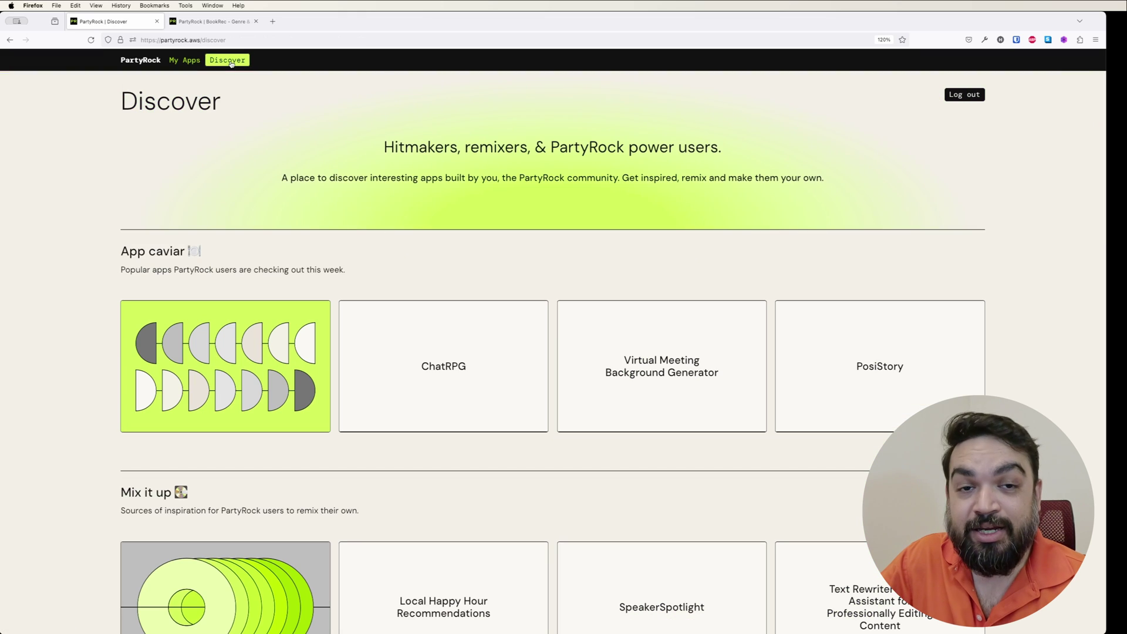
pyautogui.scroll(-1, 357, 185)
pyautogui.scroll(-12, 357, 186)
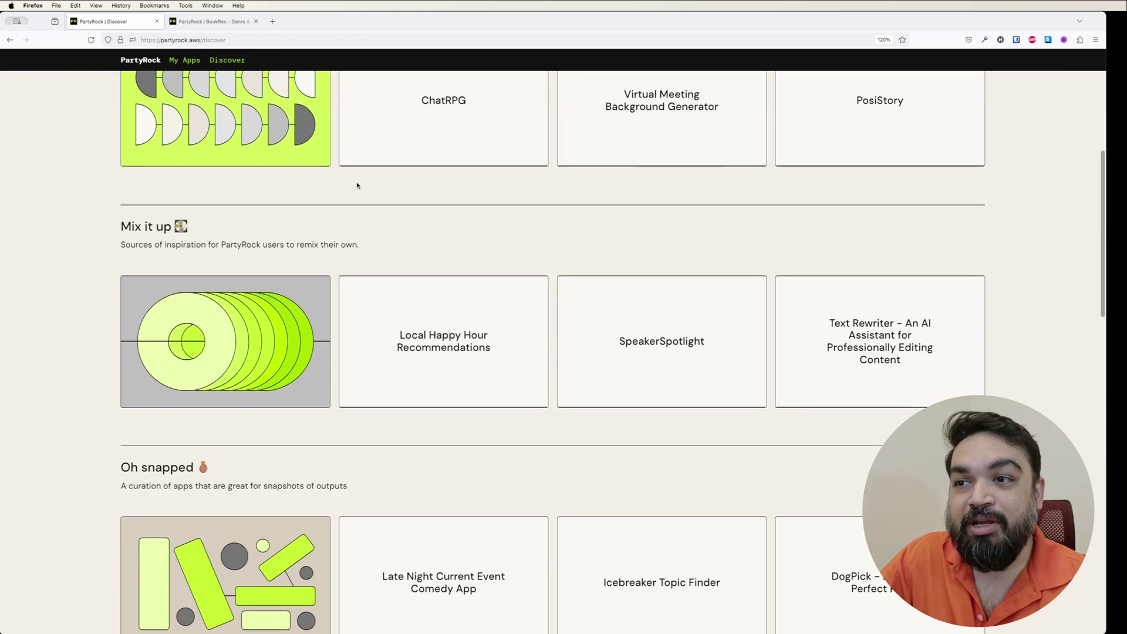
pyautogui.scroll(-4, 326, 238)
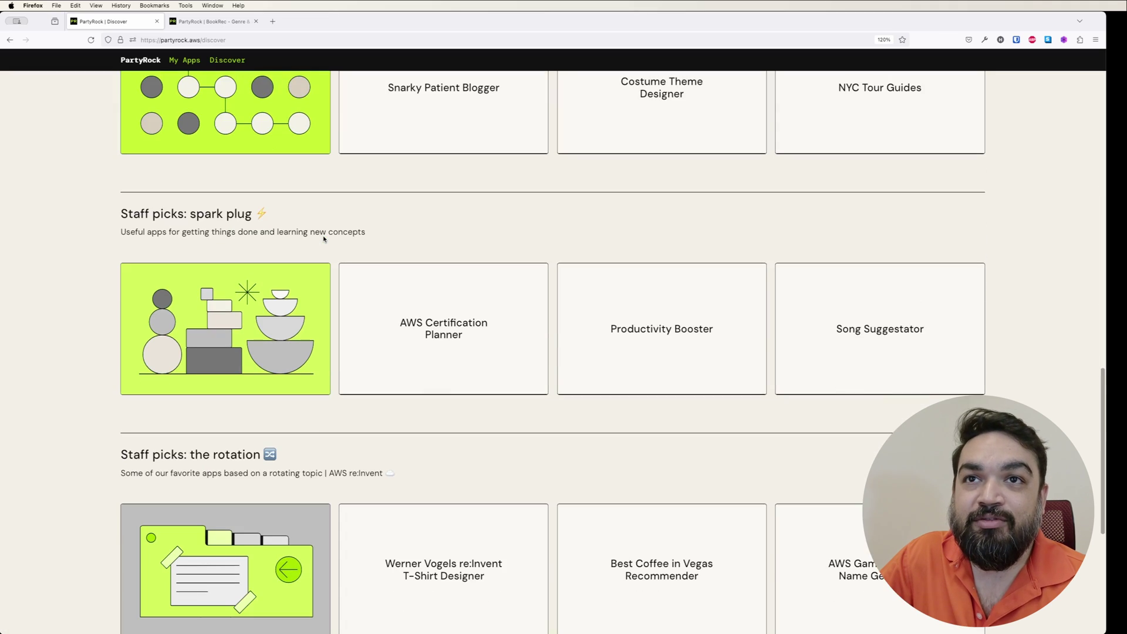
pyautogui.scroll(-4, 324, 239)
pyautogui.scroll(20, 534, 303)
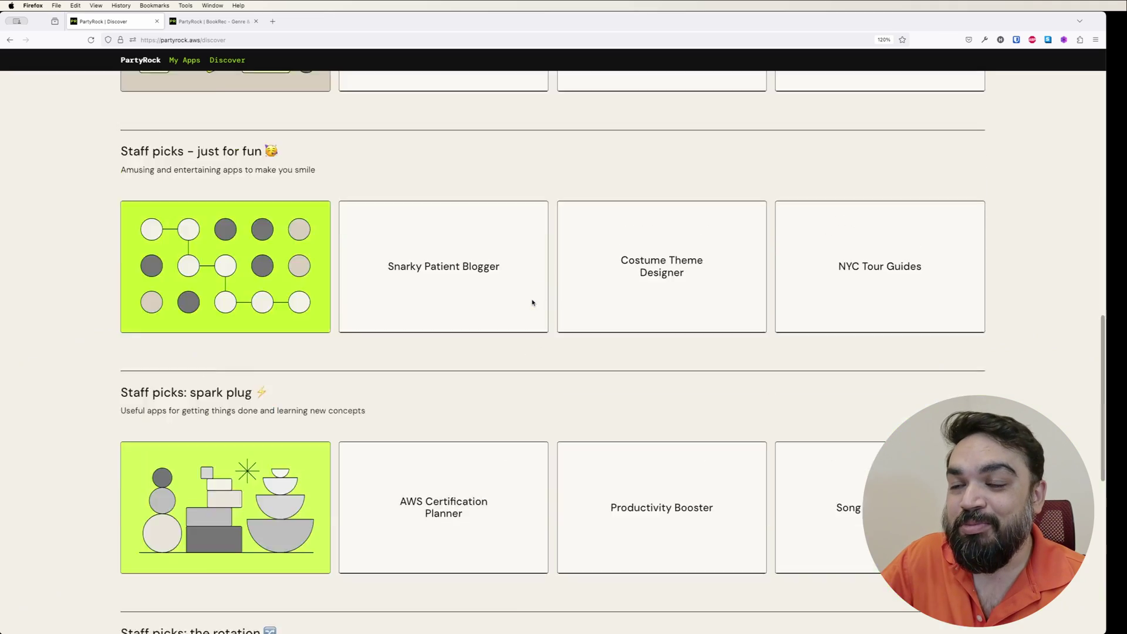
# Return to the PartyRock home page and scroll down to the Let's build App builder.
pyautogui.click(143, 60)
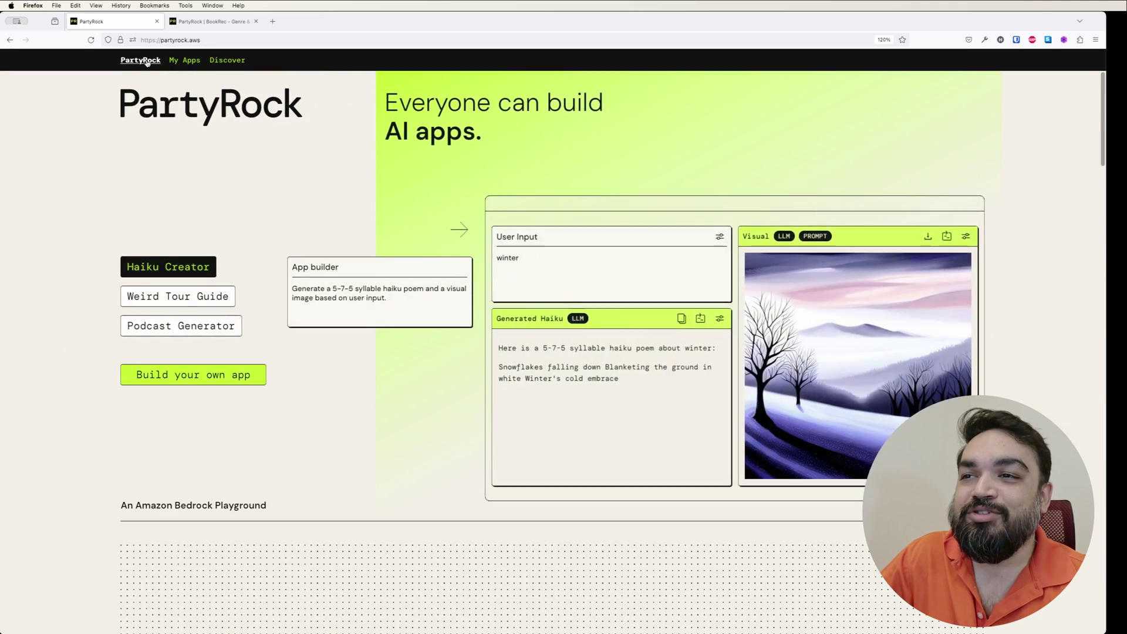
pyautogui.scroll(-20, 203, 188)
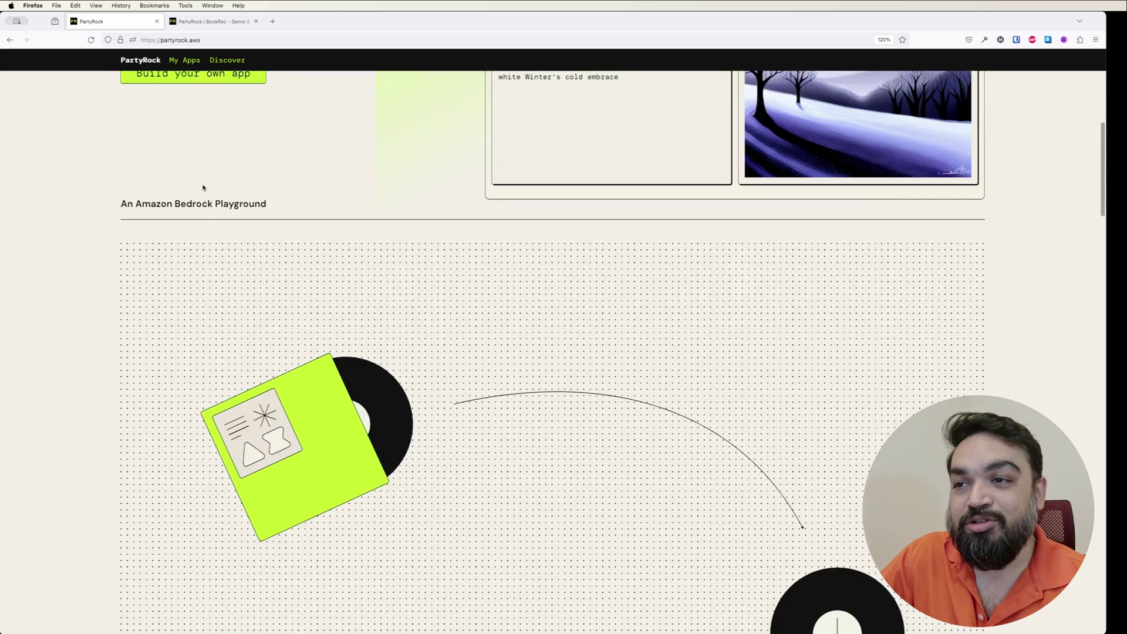
pyautogui.scroll(10, 203, 188)
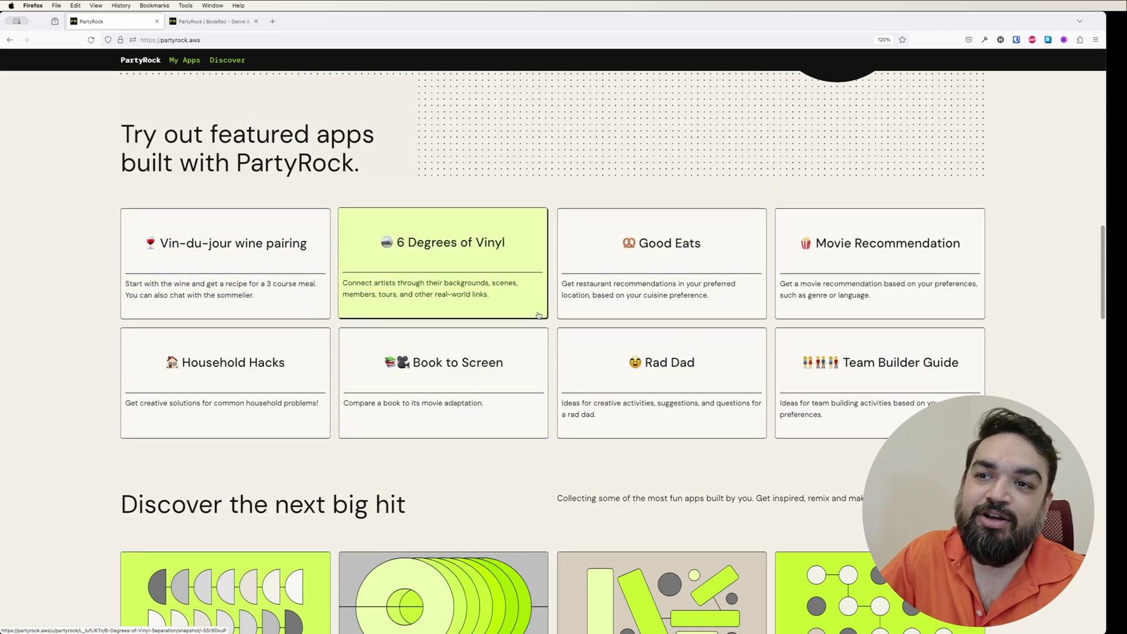
pyautogui.scroll(-10, 538, 315)
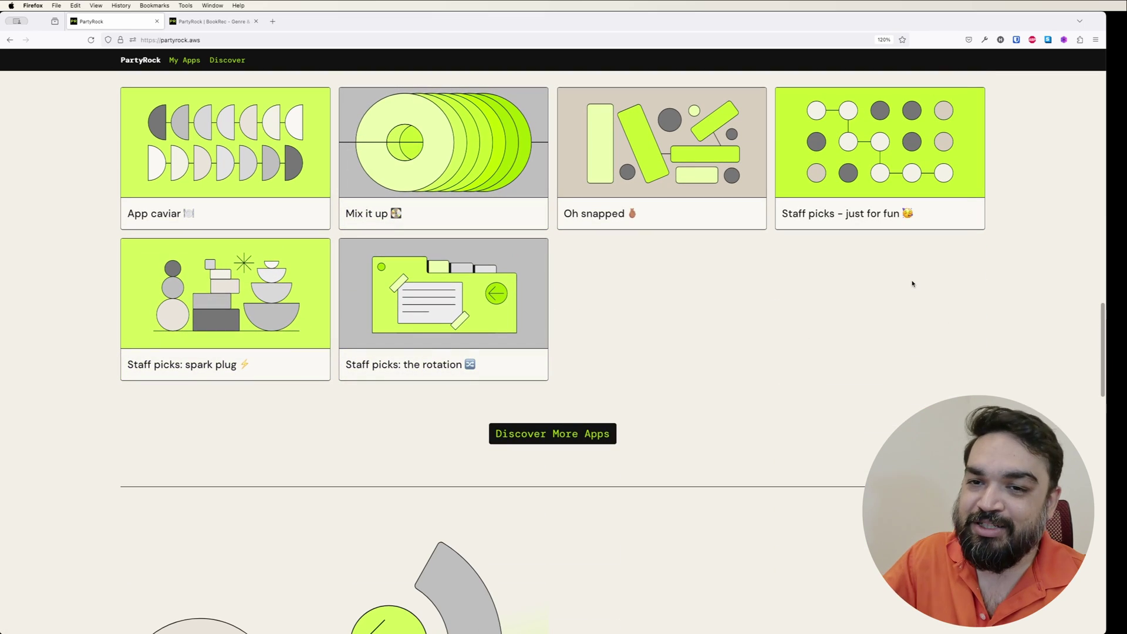
pyautogui.scroll(-5, 904, 275)
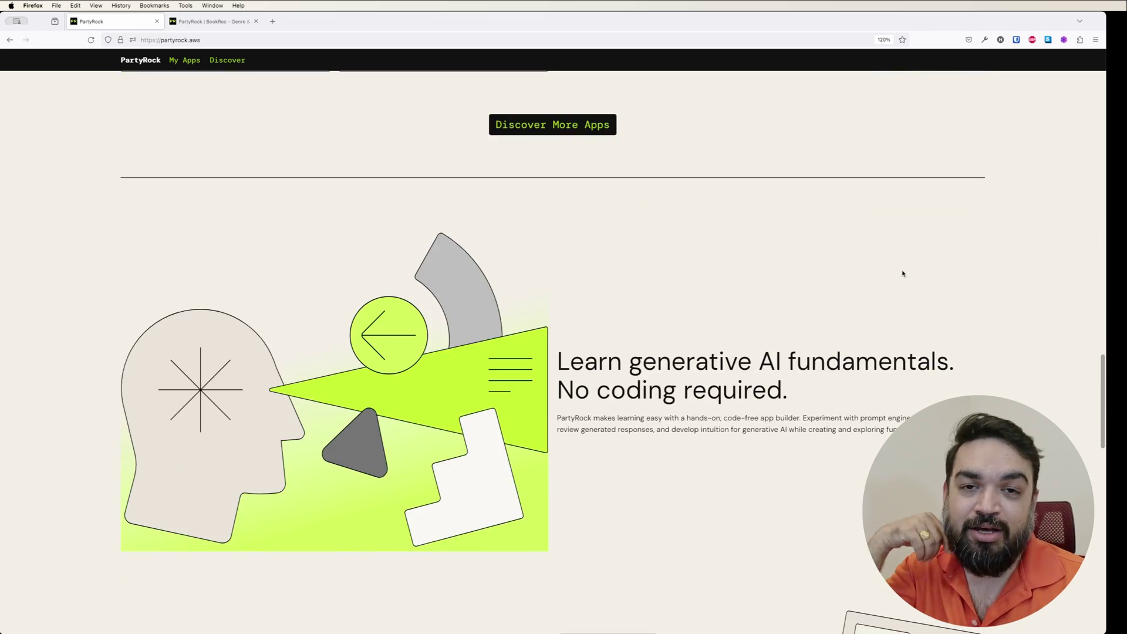
pyautogui.scroll(-3, 903, 274)
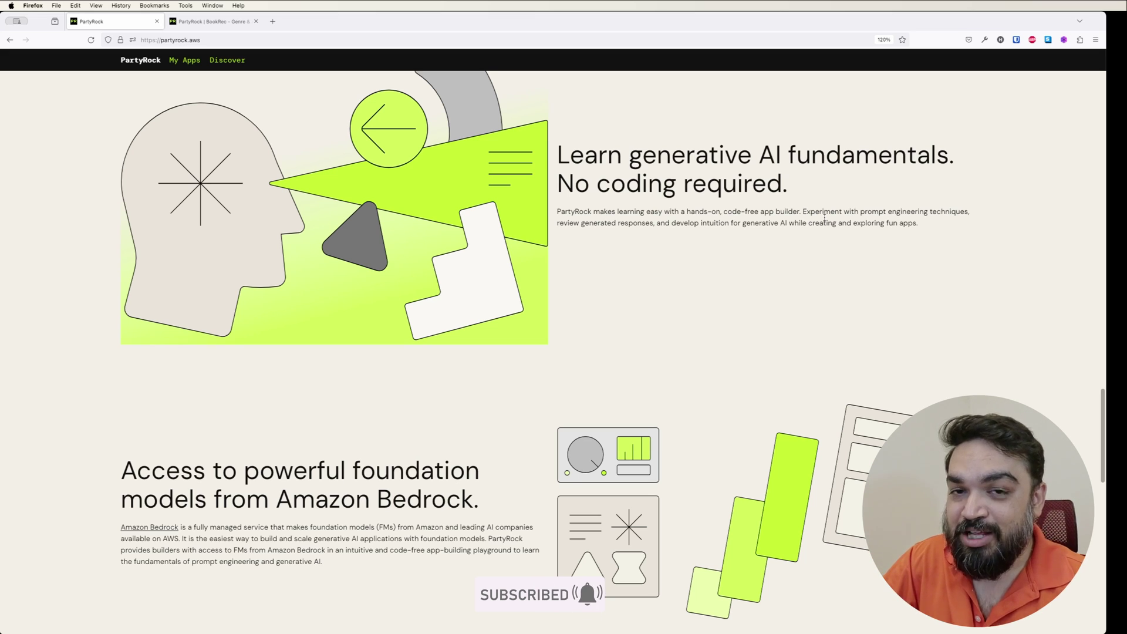
pyautogui.scroll(-5, 763, 200)
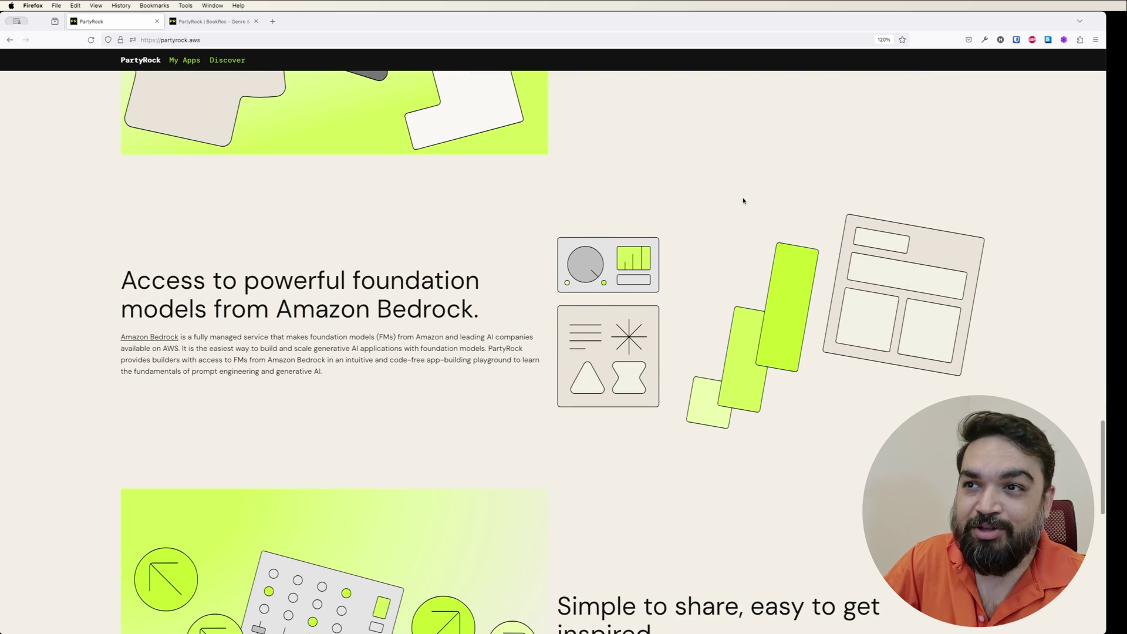
pyautogui.scroll(-12, 743, 201)
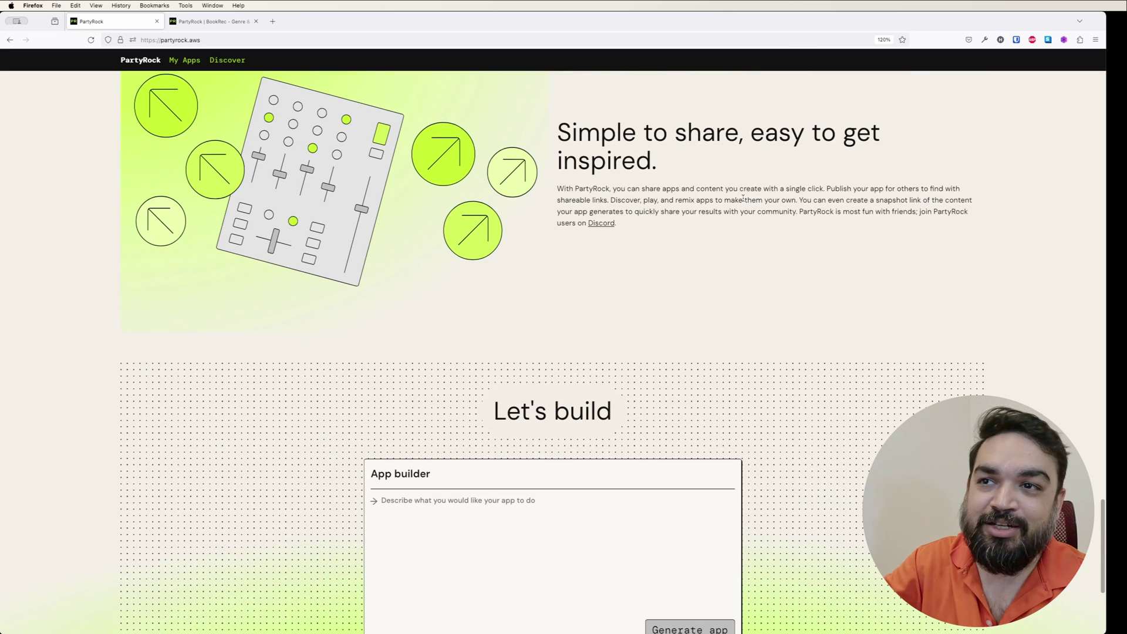
pyautogui.scroll(-6, 743, 199)
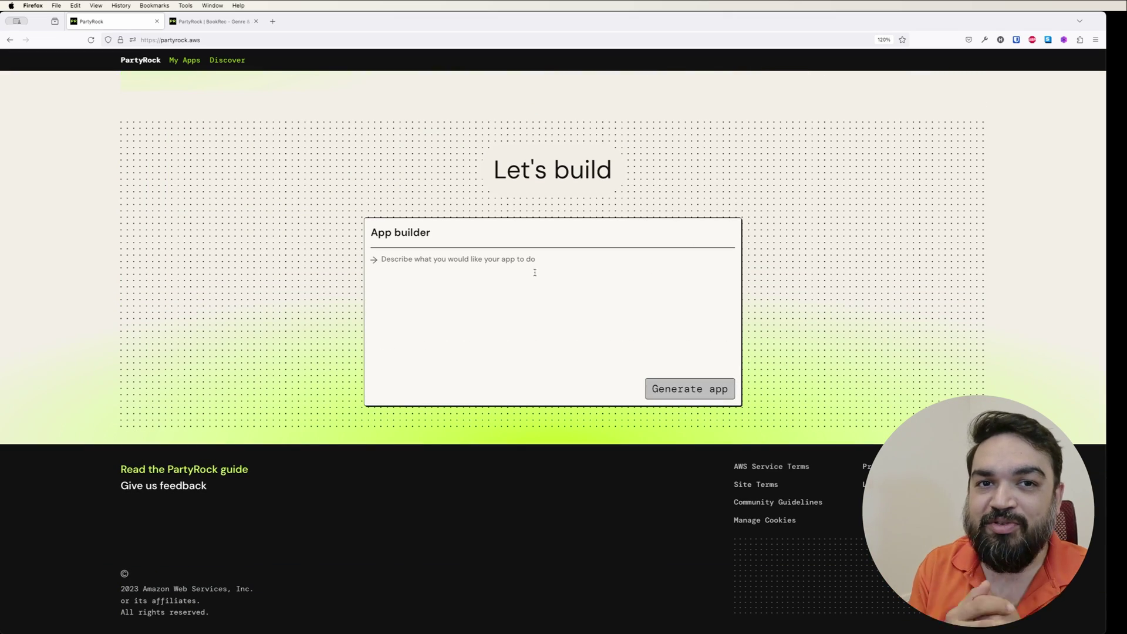
# Paste a description of an app recommending books by favorite genre and author into the App builder.
pyautogui.click(516, 268)
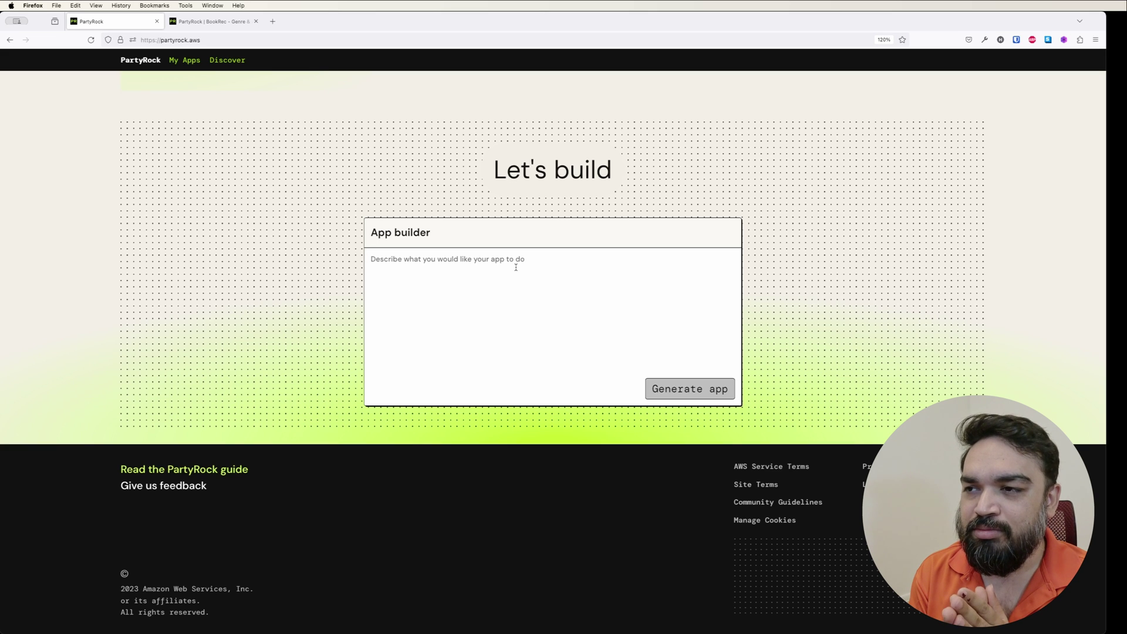
pyautogui.write('Build an app that gives the user book recommendations based on the genre they like and their favorite author.')
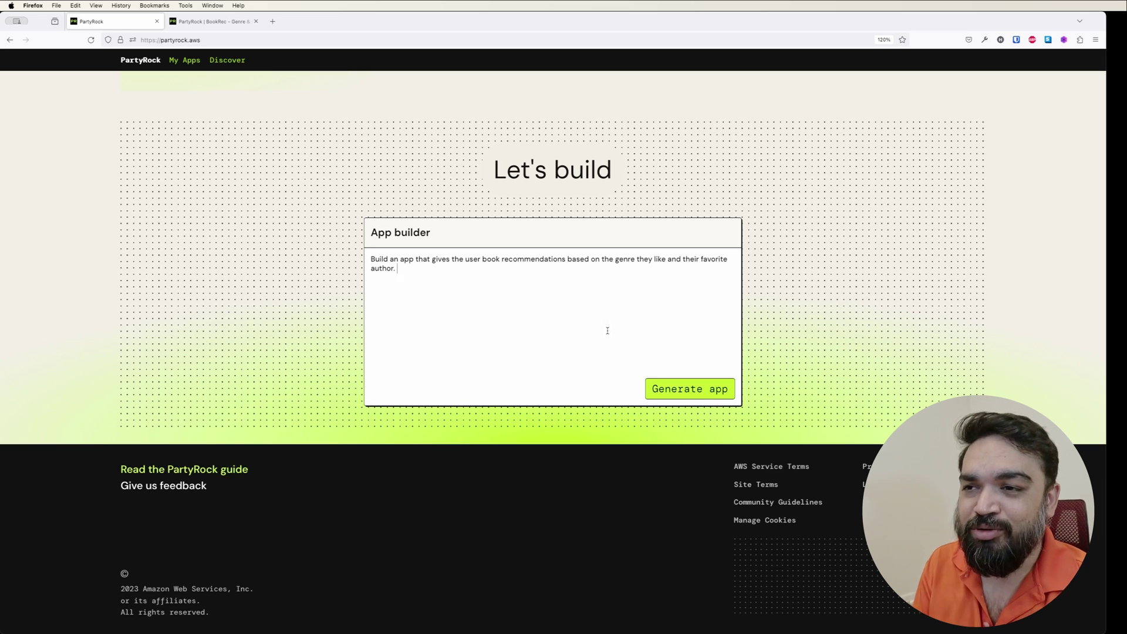
# Generate the ReadWithMe book-recommender app from the description.
pyautogui.click(655, 384)
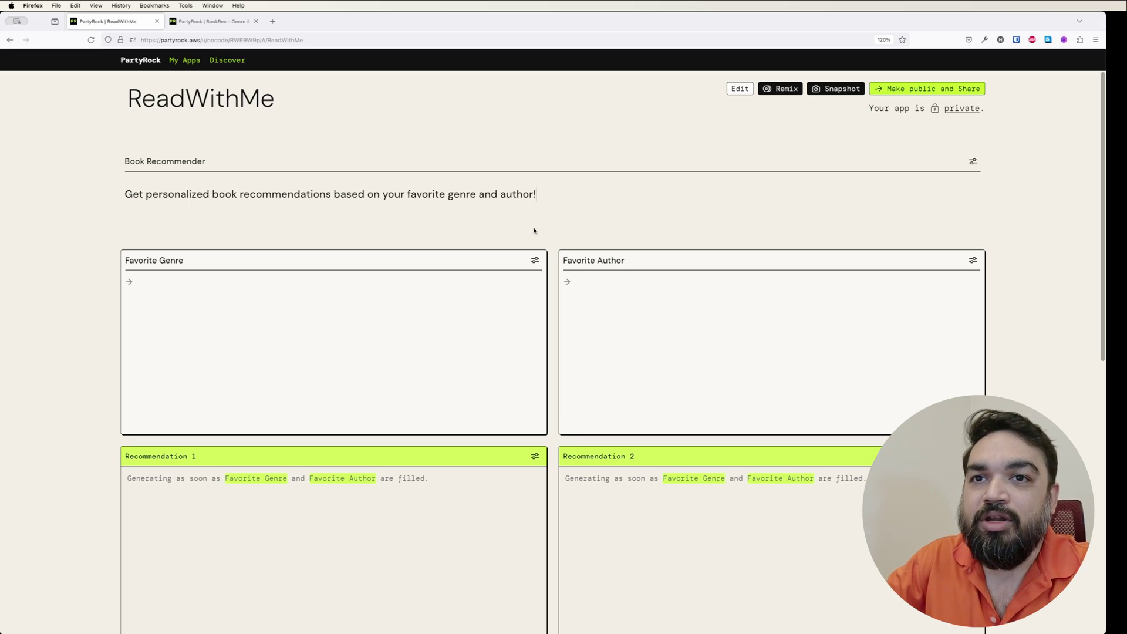
# Zoom the page in and inspect the ReadWithMe title and description text.
pyautogui.press('super+equal')
pyautogui.press('super+equal')
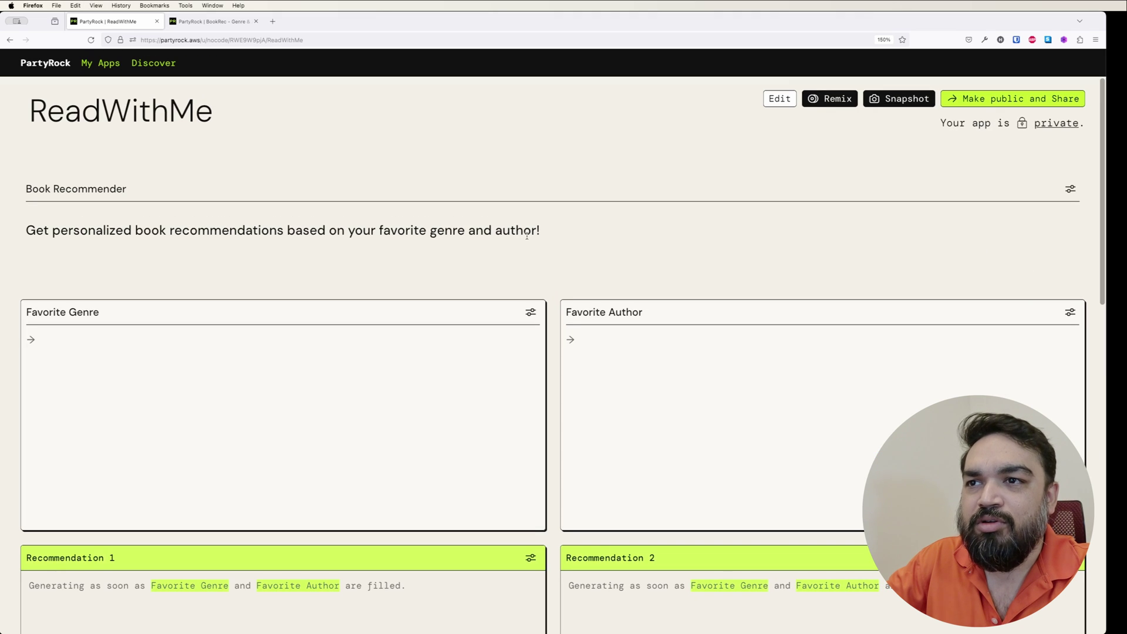
pyautogui.tripleClick(132, 227)
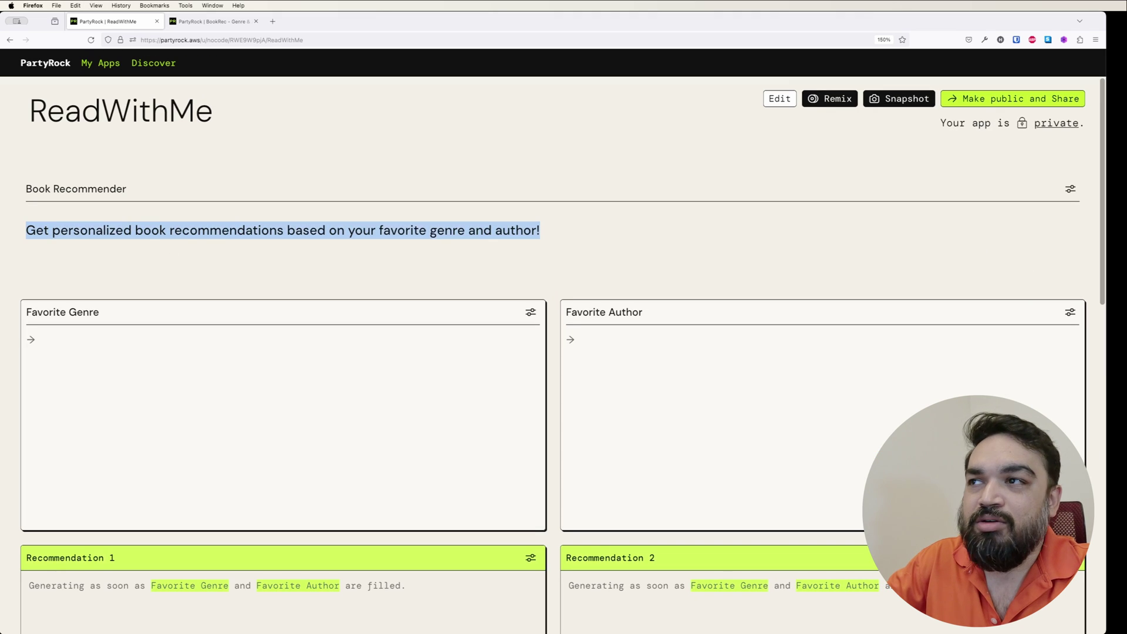
pyautogui.doubleClick(480, 230)
pyautogui.click(516, 230)
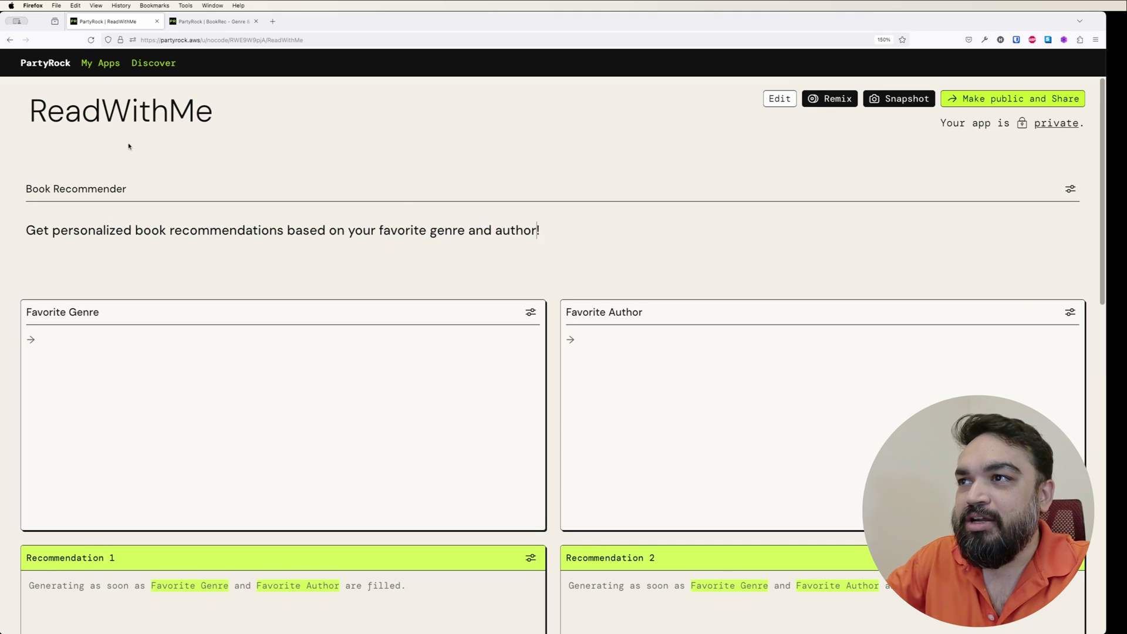
pyautogui.doubleClick(101, 123)
pyautogui.click(238, 168)
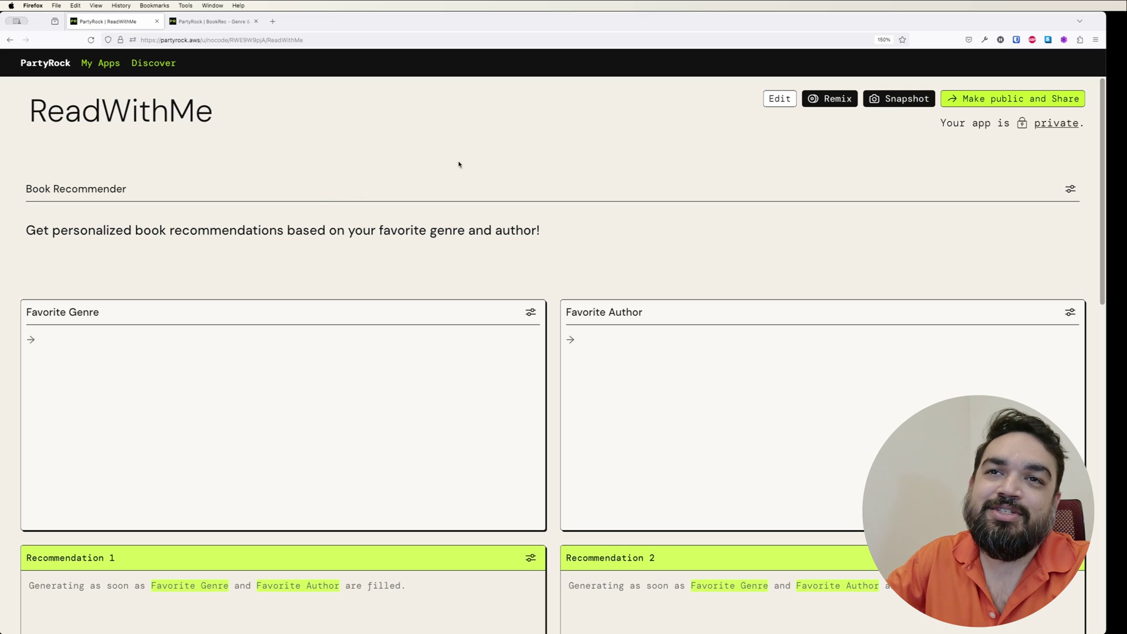
# Switch ReadWithMe into edit mode and look over its widgets.
pyautogui.click(774, 99)
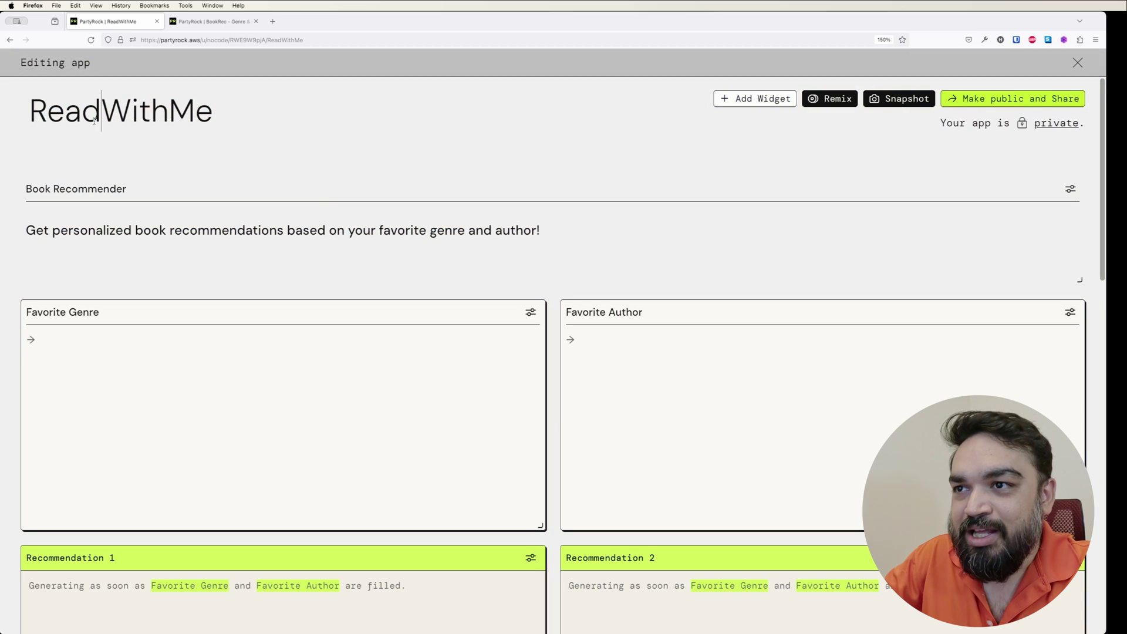
pyautogui.click(133, 116)
pyautogui.write('sds')
pyautogui.press('BackSpace')
pyautogui.press('BackSpace')
pyautogui.press('BackSpace')
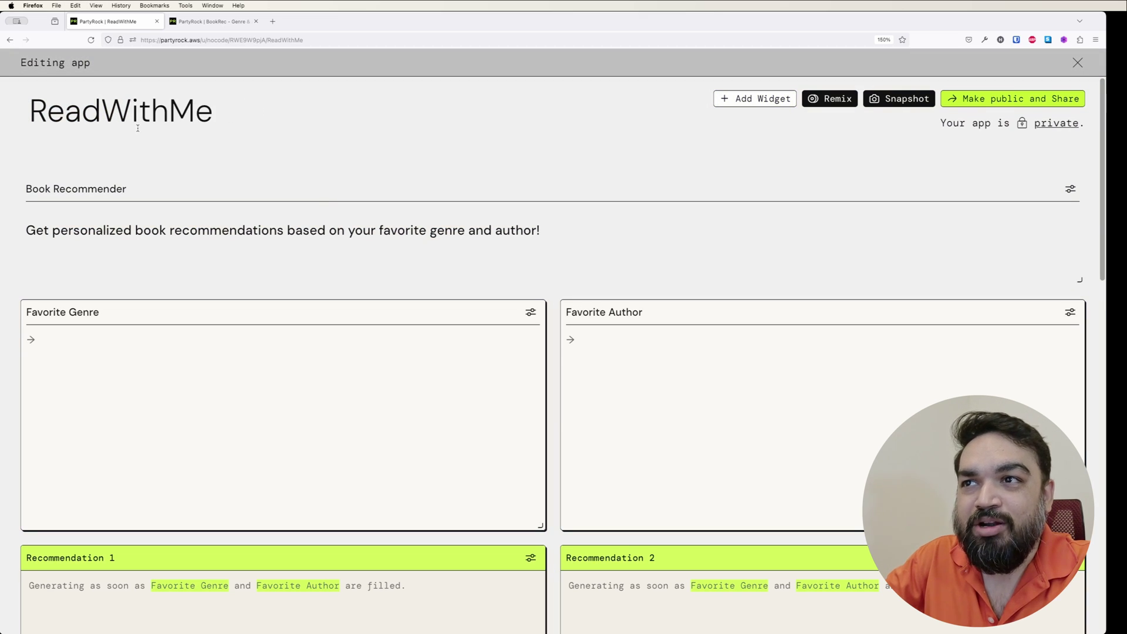
pyautogui.click(483, 230)
pyautogui.scroll(-10, 564, 232)
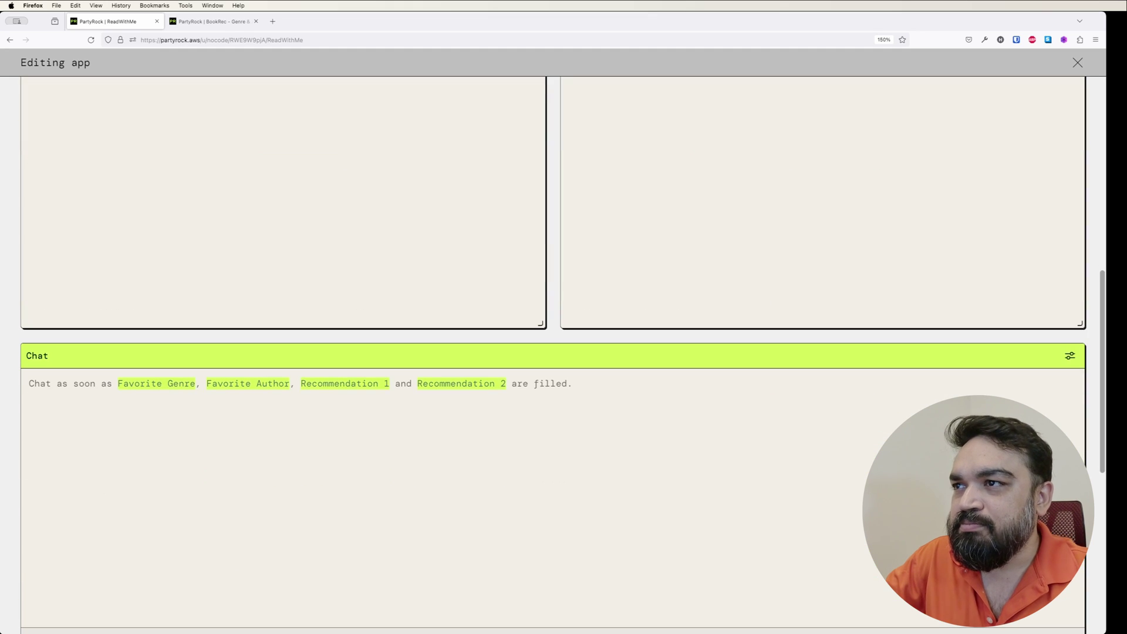
pyautogui.scroll(10, 578, 233)
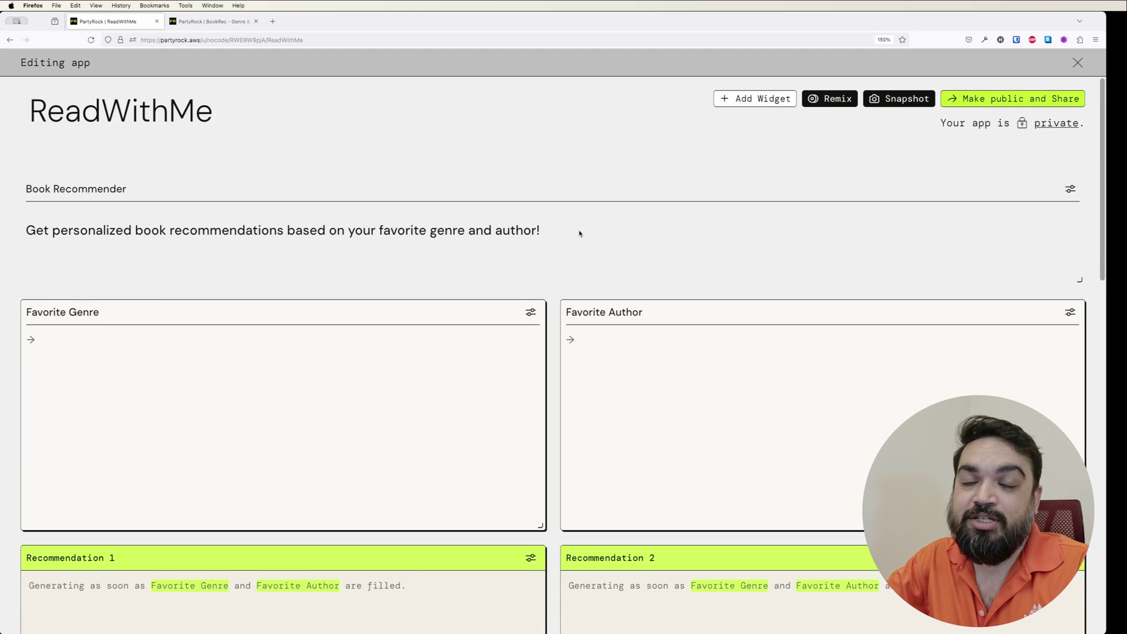
pyautogui.scroll(-3, 662, 226)
pyautogui.scroll(-8, 684, 212)
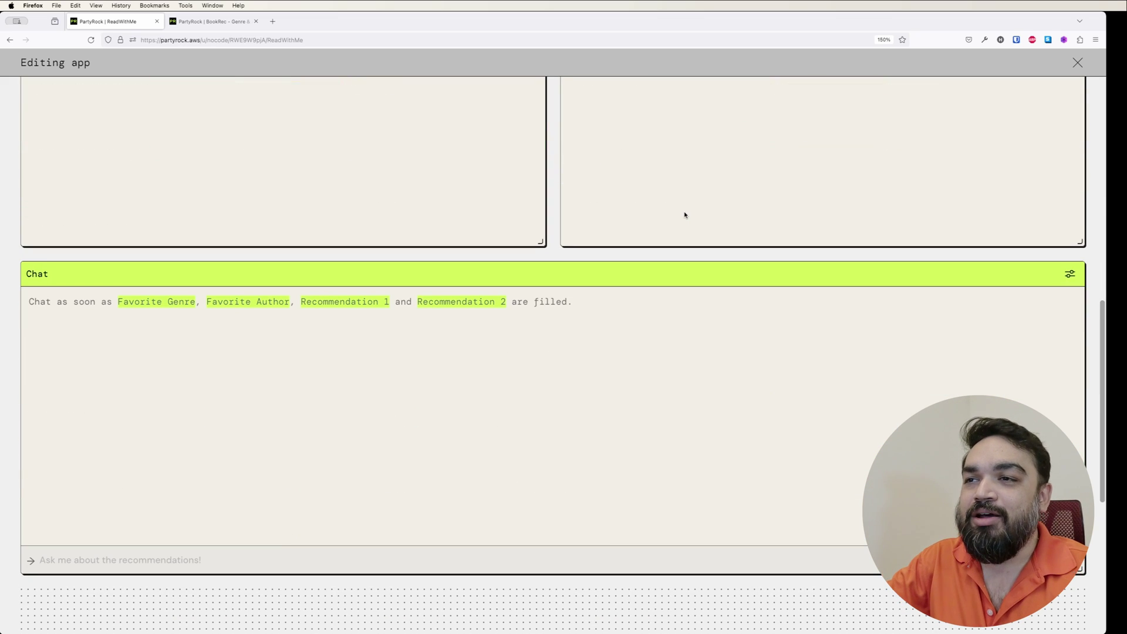
# Enter 'Sci-fi' as Favorite Genre and 'H. G. Wells' as Favorite Author.
pyautogui.scroll(9, 685, 215)
pyautogui.click(132, 258)
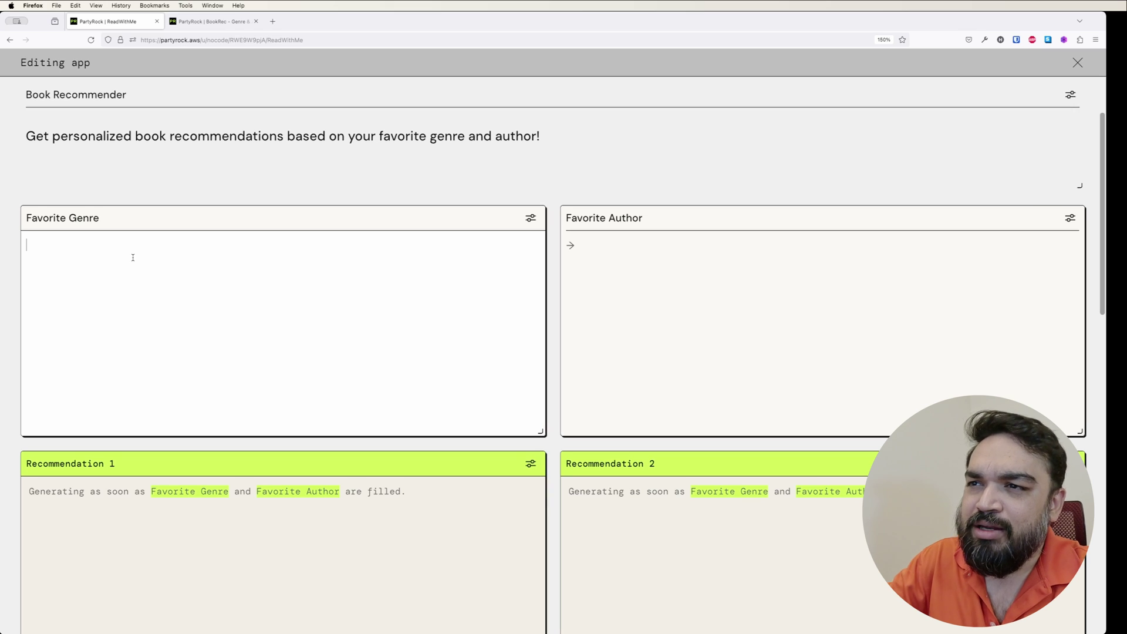
pyautogui.write('Sc')
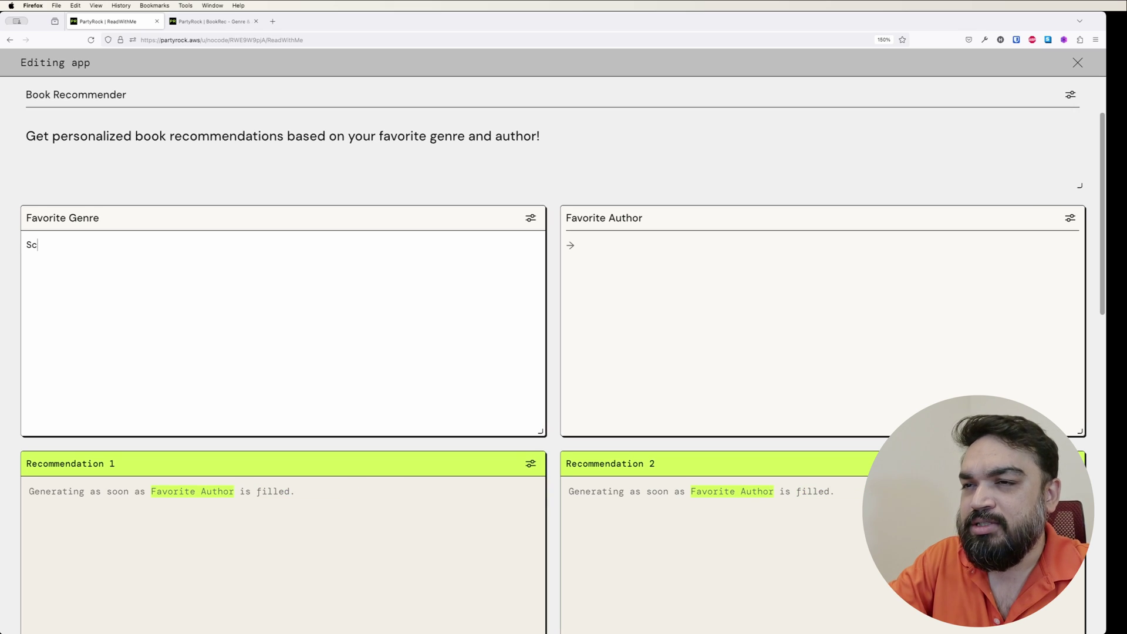
pyautogui.write('i-fi')
pyautogui.click(693, 263)
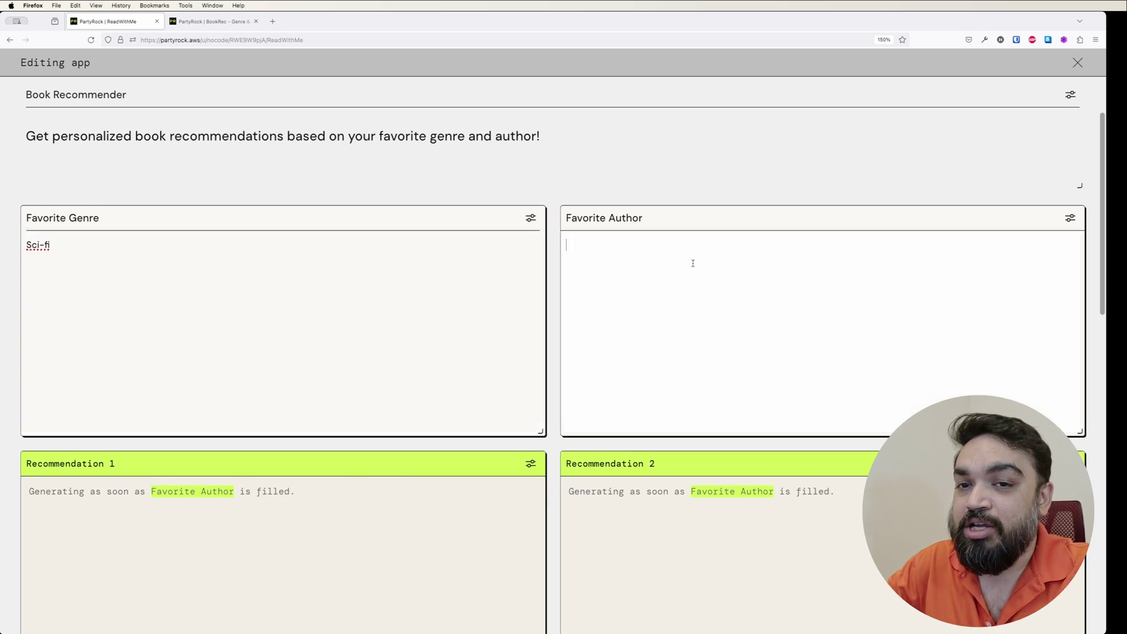
pyautogui.write('H. G. Wells')
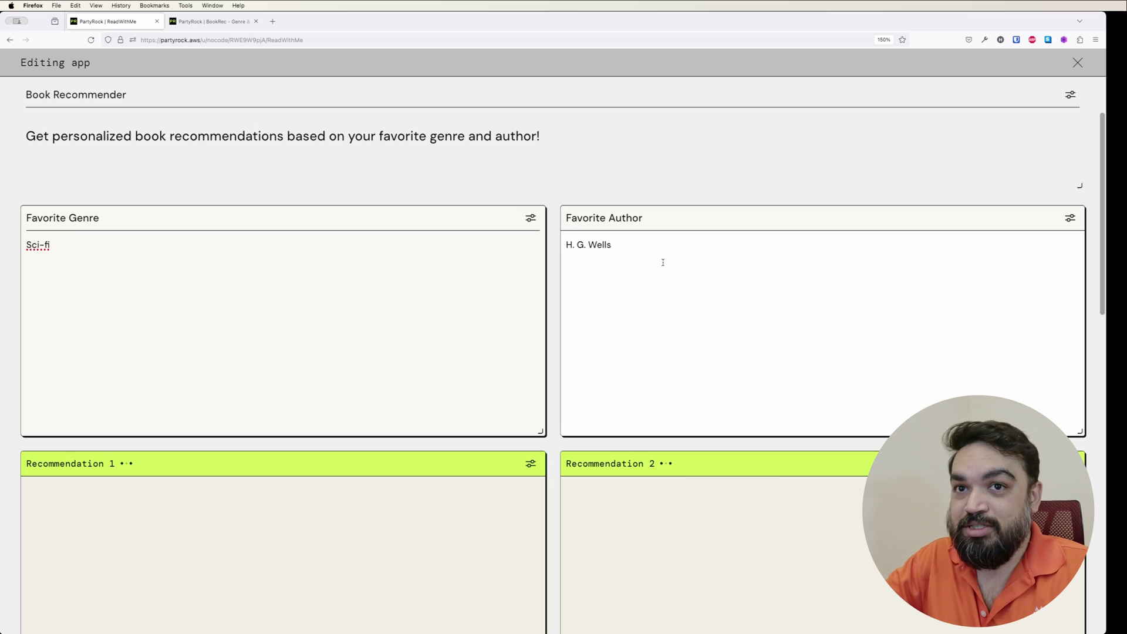
pyautogui.scroll(-5, 584, 259)
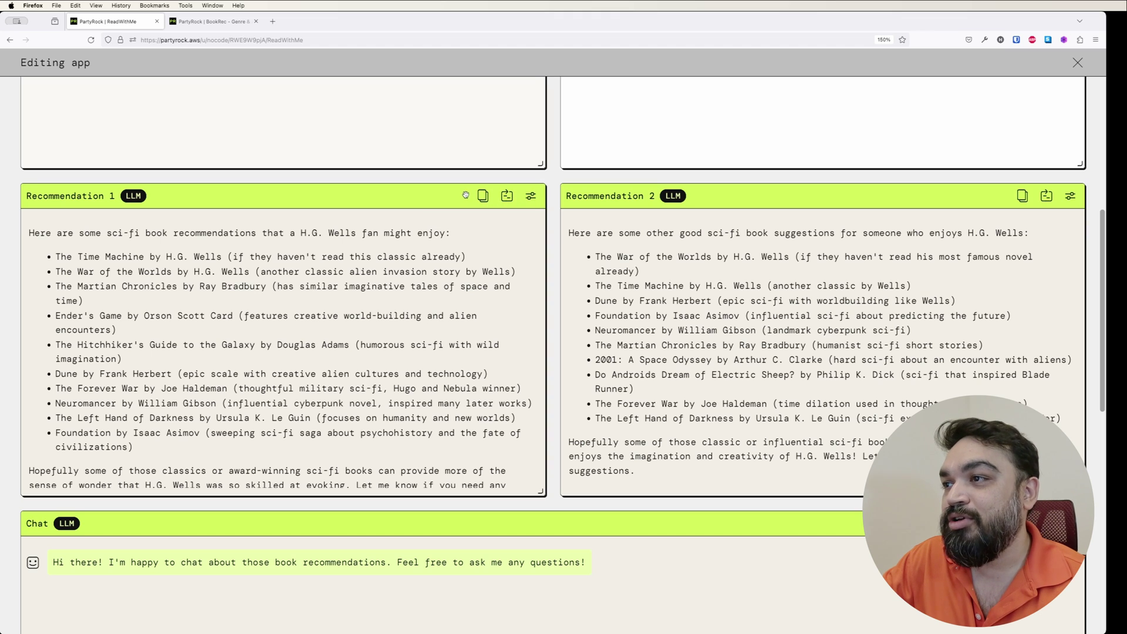
# Open Recommendation 1's settings after comparing them with Recommendation 2's prompt.
pyautogui.click(531, 196)
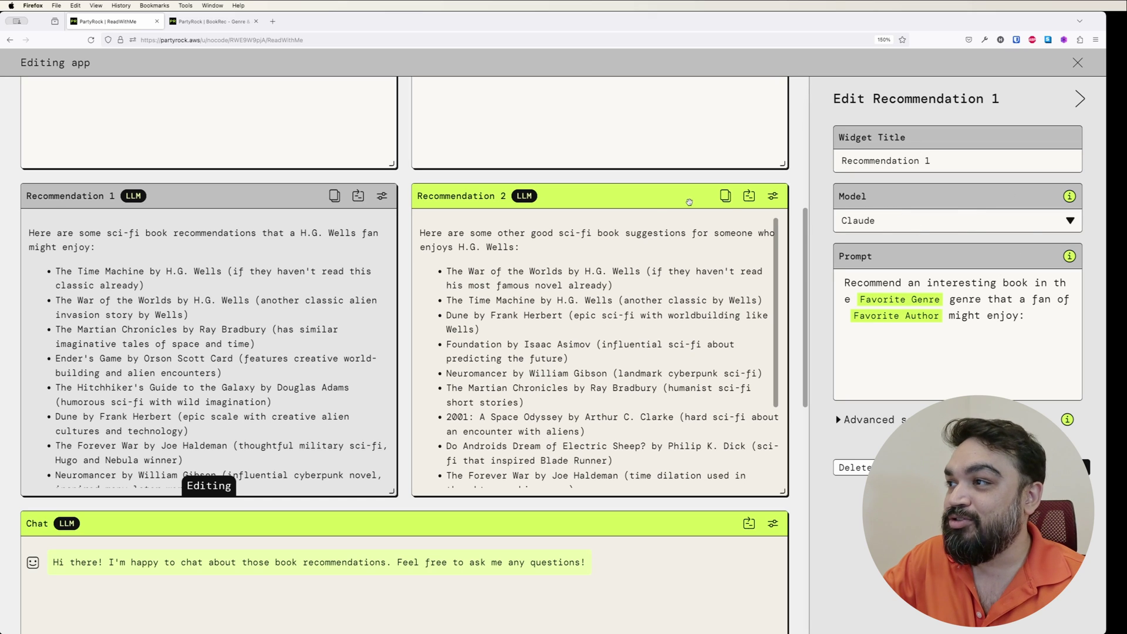
pyautogui.click(772, 197)
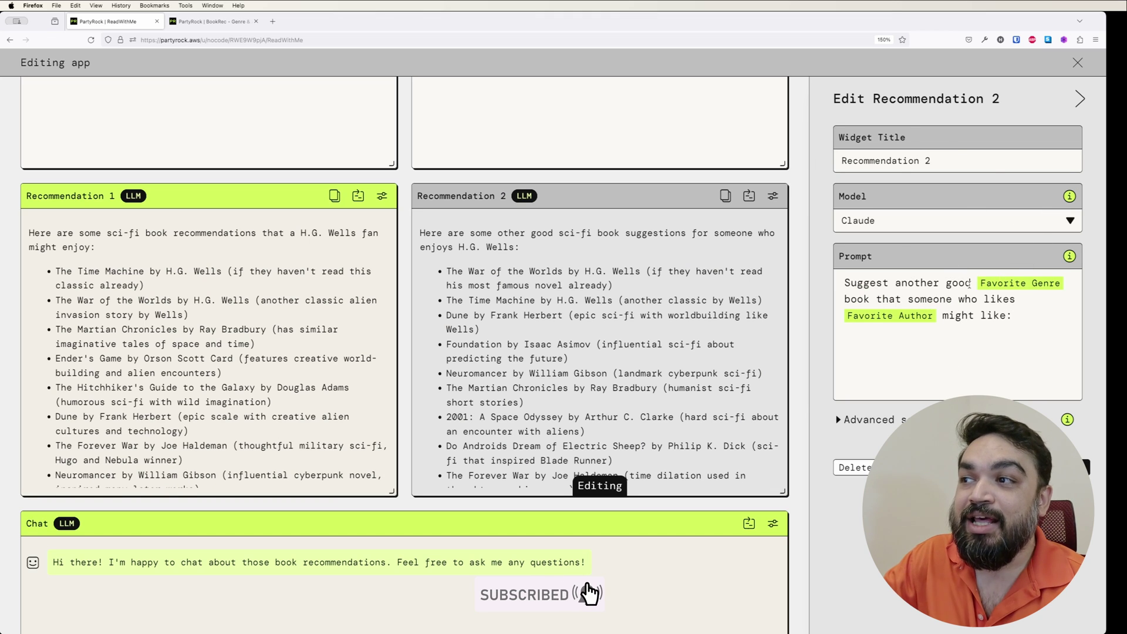
pyautogui.click(381, 196)
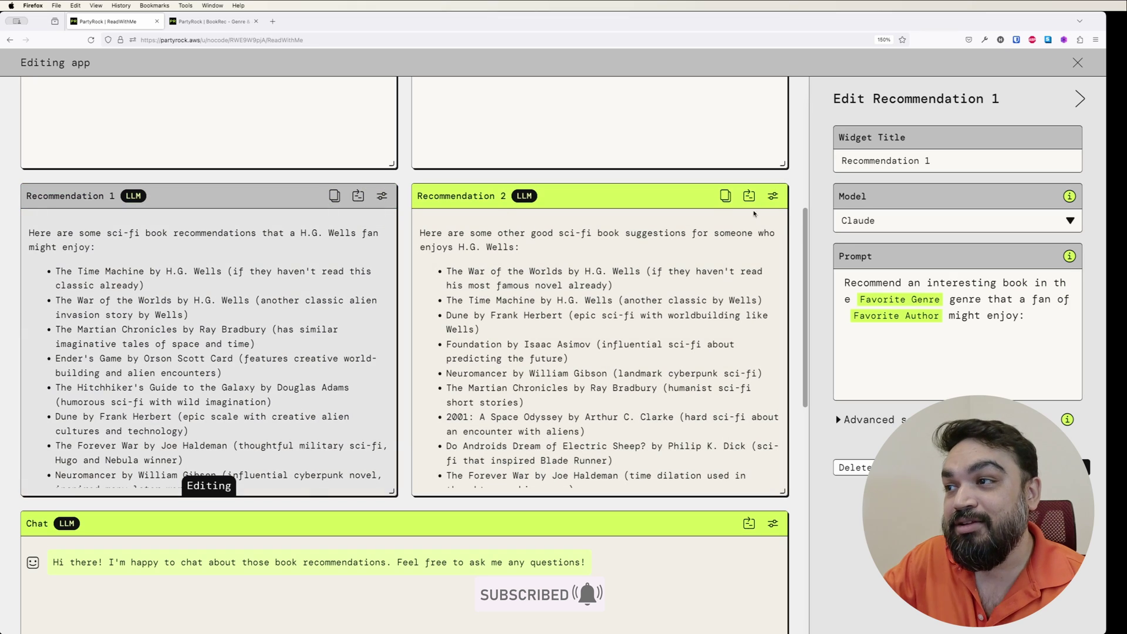
pyautogui.scroll(5, 754, 214)
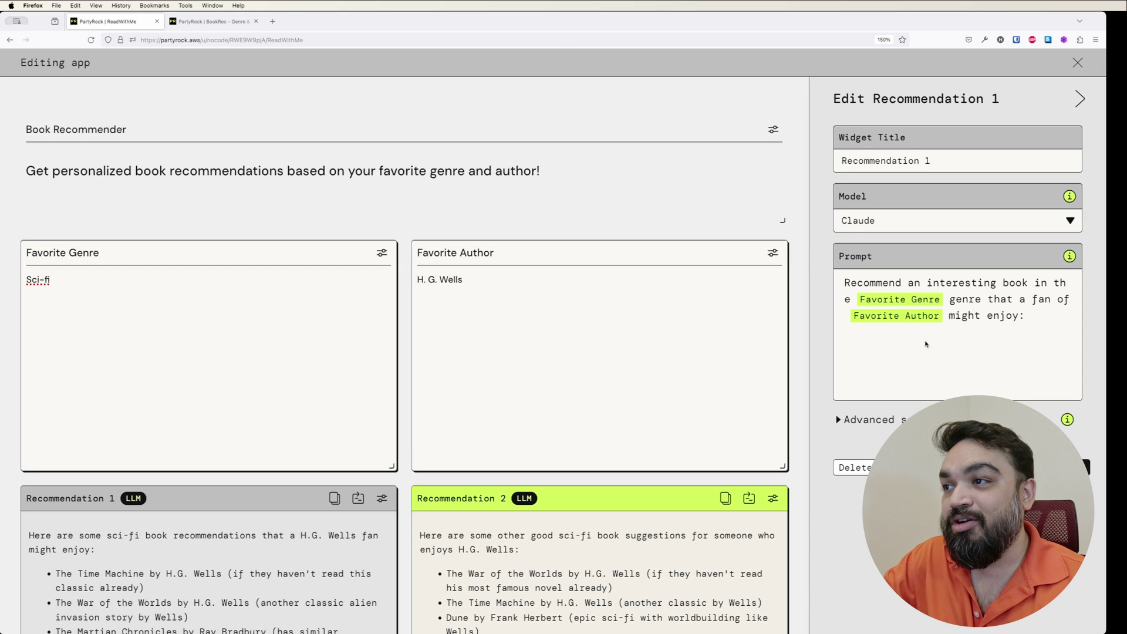
# Switch Recommendation 1's model to Claude Instant and expand Advanced settings.
pyautogui.click(1070, 221)
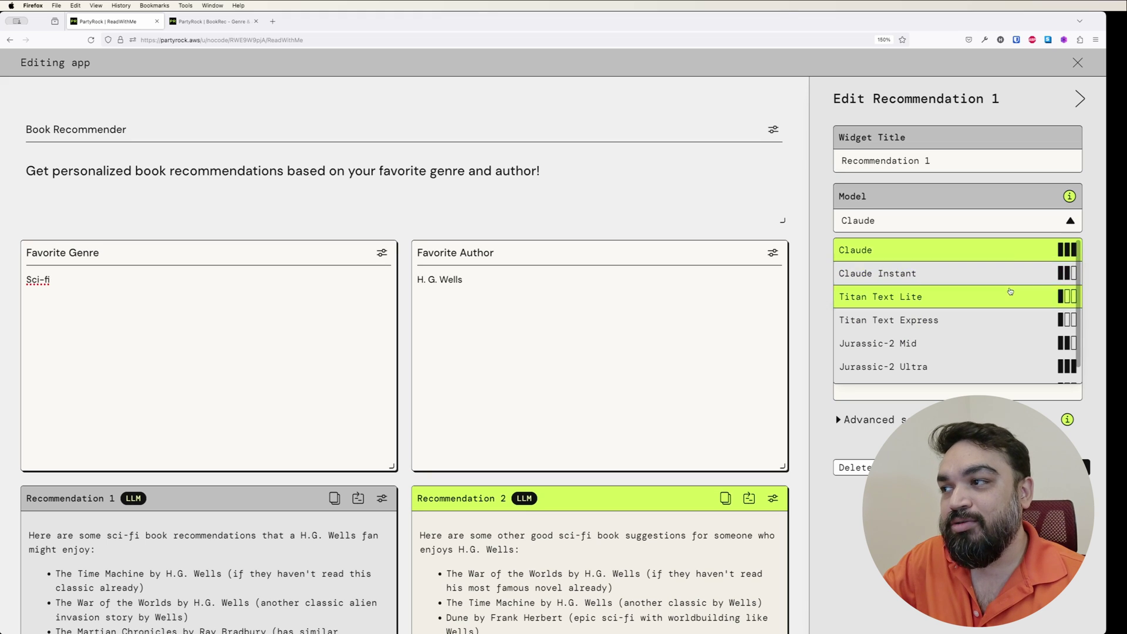
pyautogui.scroll(-1, 1013, 311)
pyautogui.scroll(1, 1002, 293)
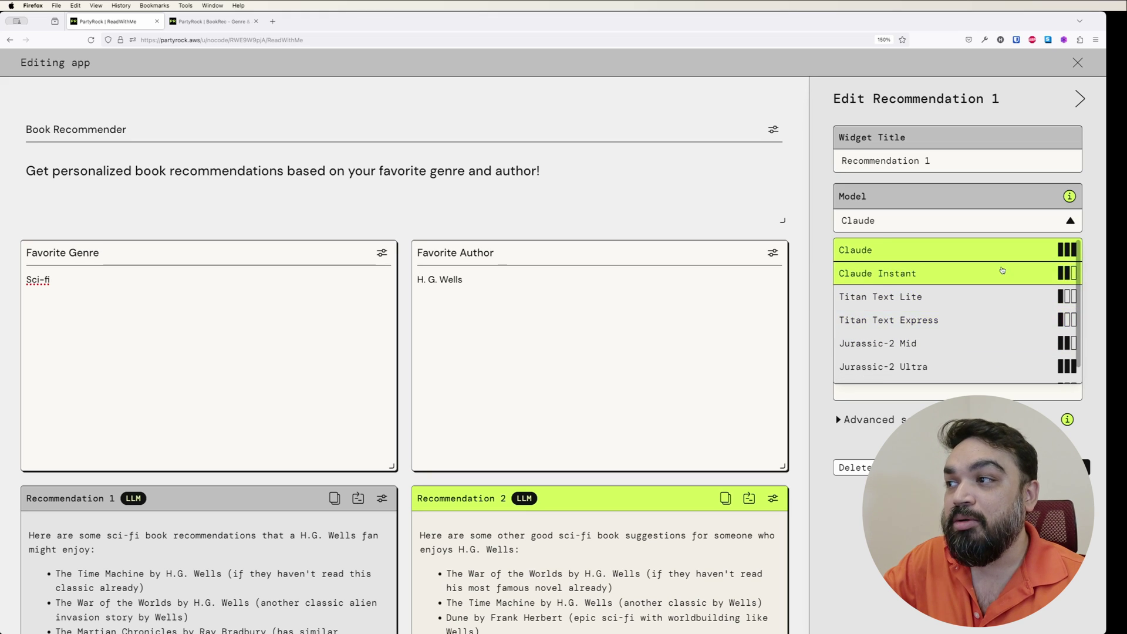
pyautogui.scroll(-1, 980, 378)
pyautogui.scroll(1, 1004, 351)
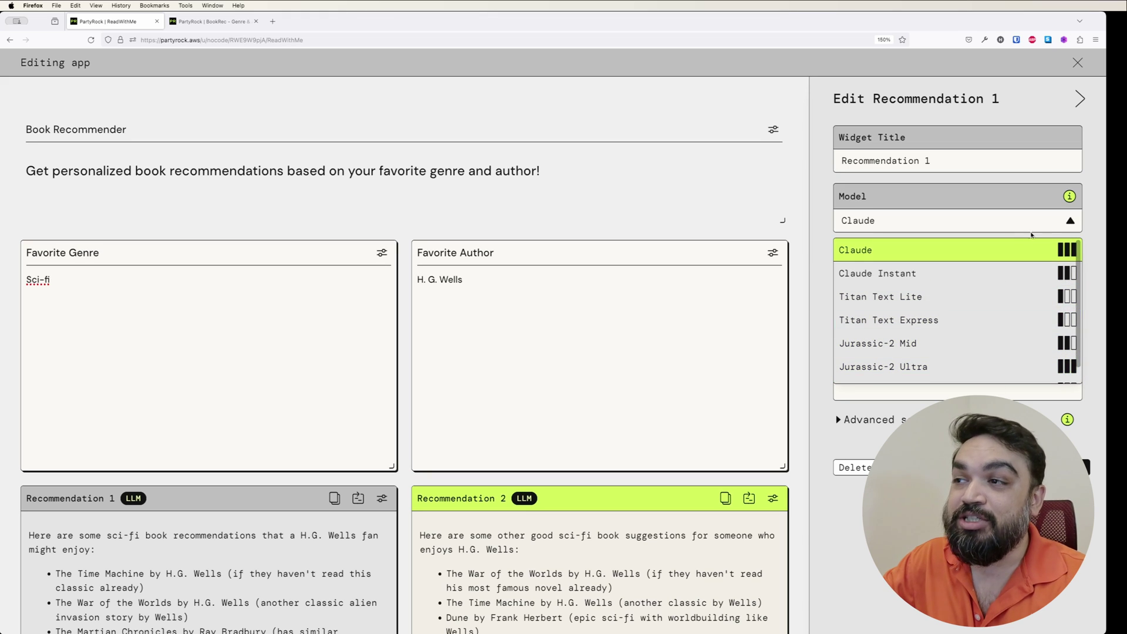
pyautogui.click(996, 276)
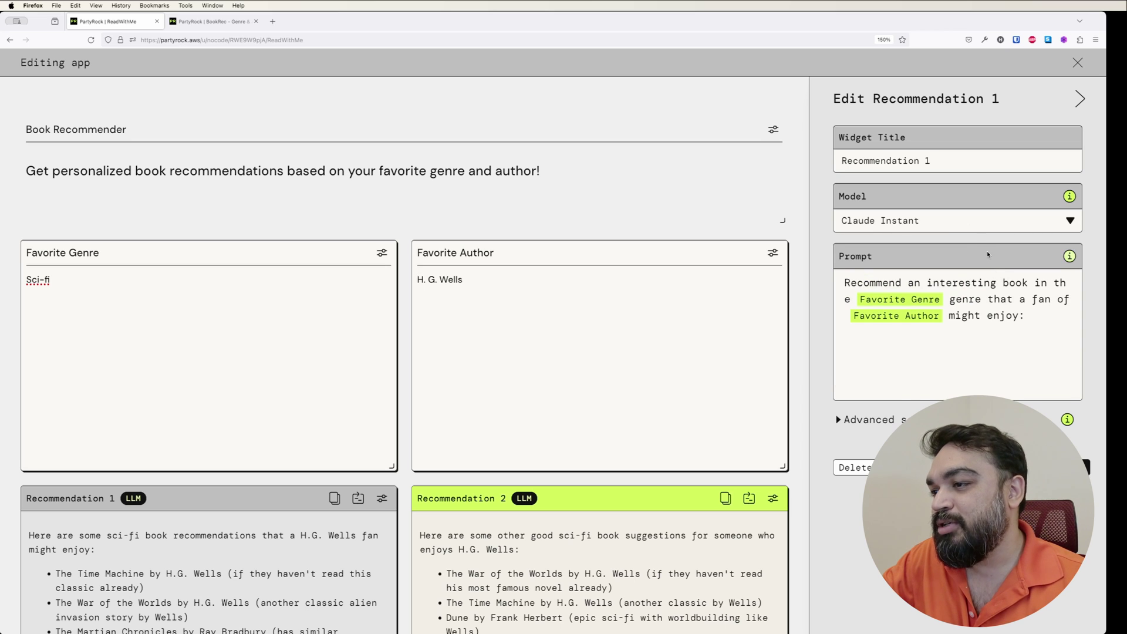
pyautogui.click(891, 423)
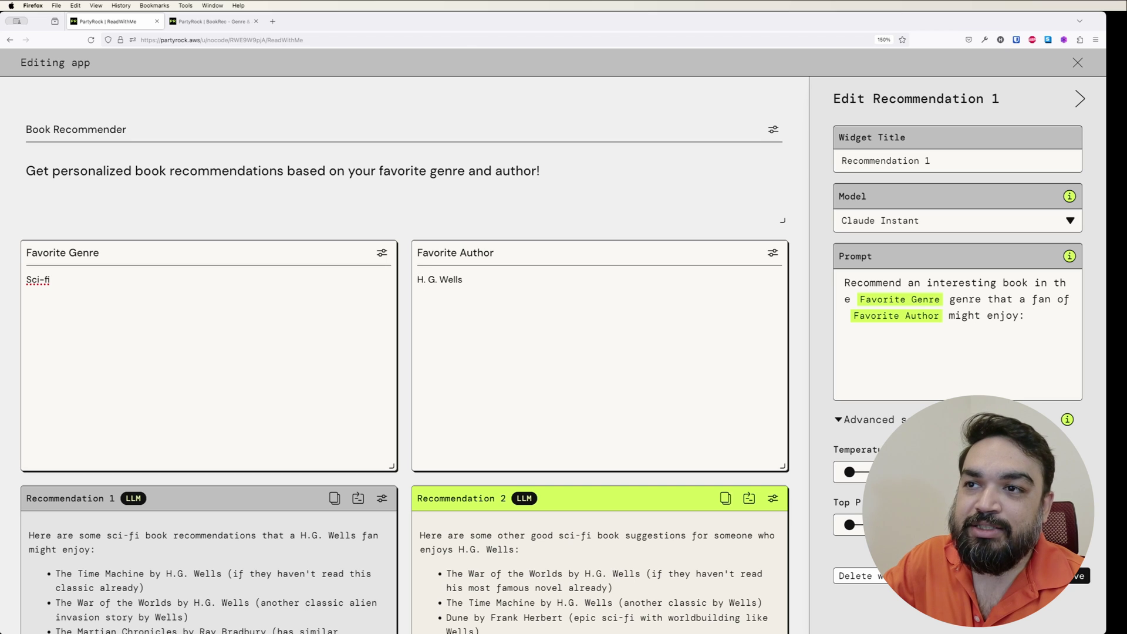
# Close the settings panel and regenerate Recommendation 1's output.
pyautogui.press('Escape')
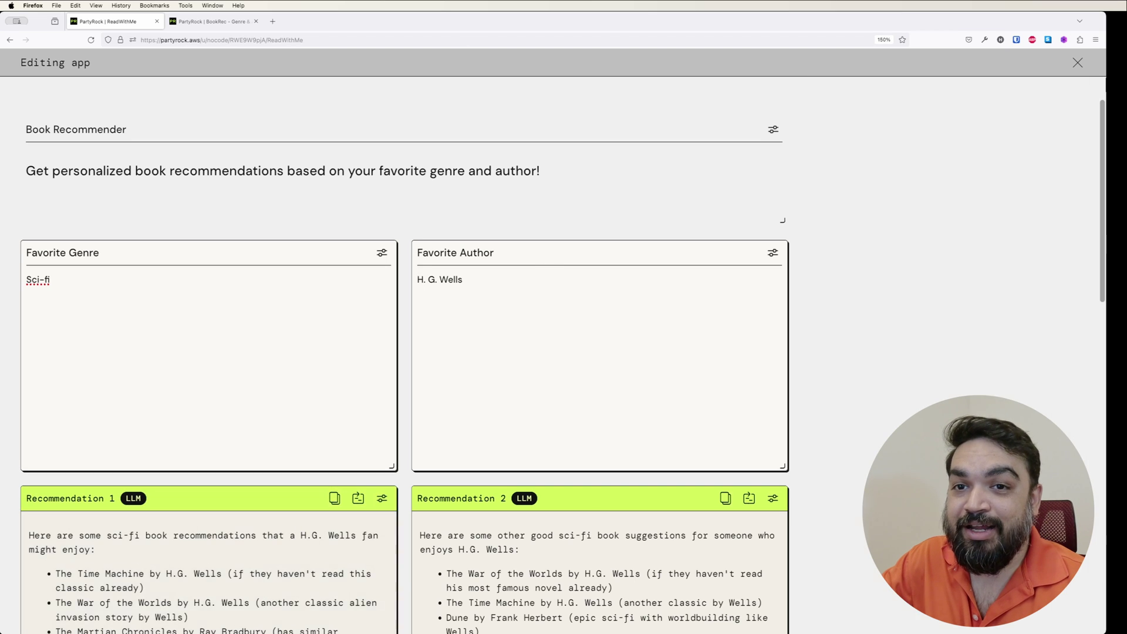
pyautogui.scroll(-5, 489, 374)
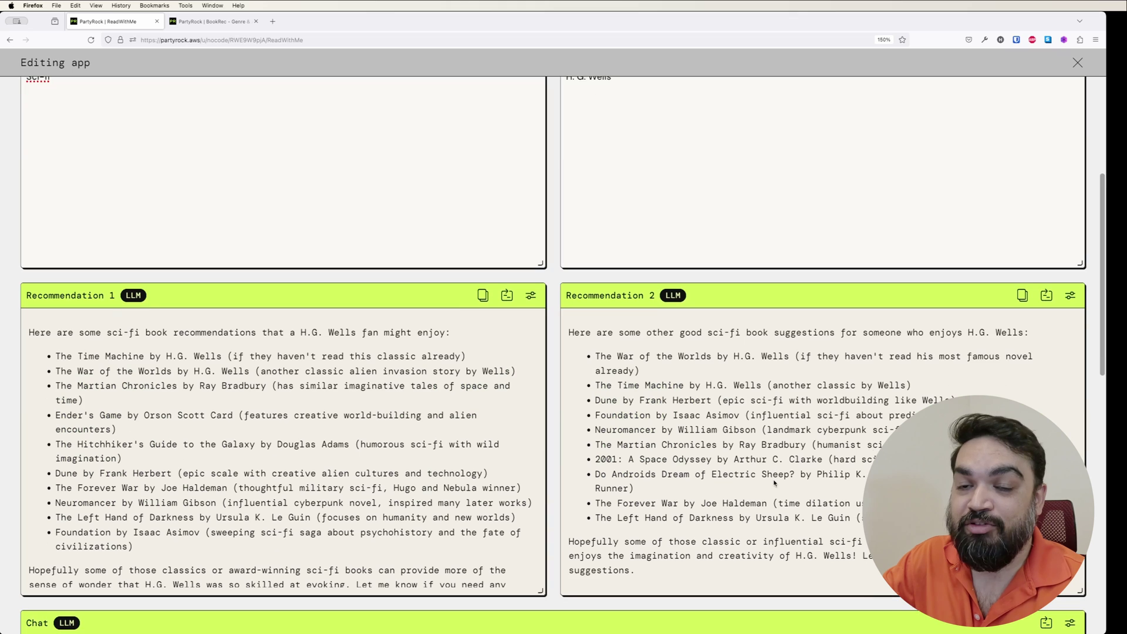
pyautogui.click(507, 297)
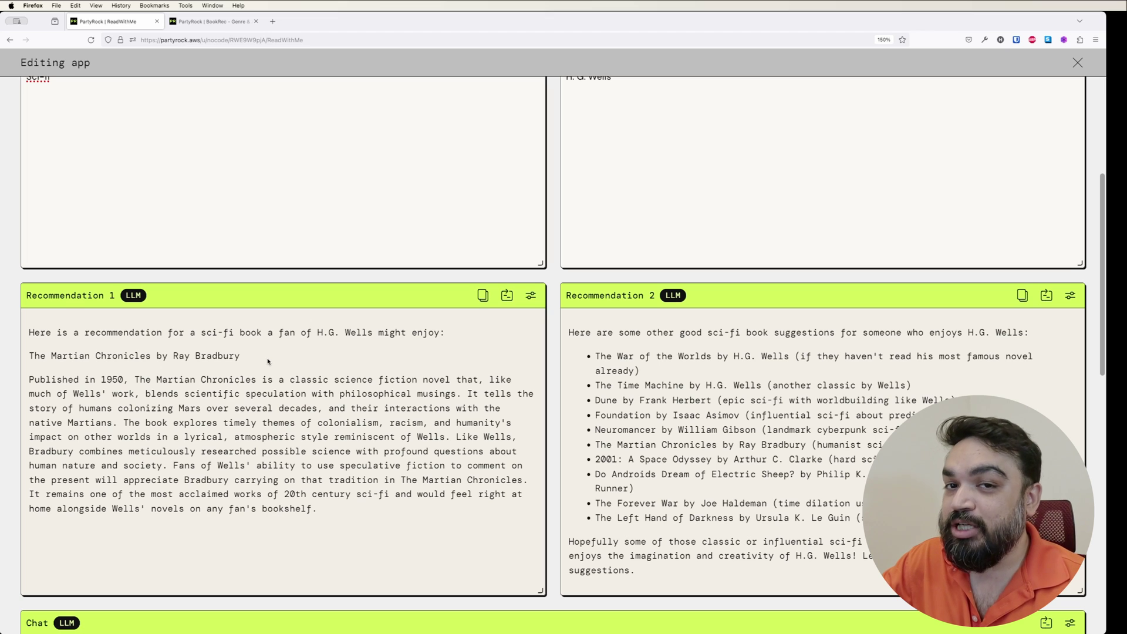
# Scroll down to the Chat widget and open its Edit Chat settings.
pyautogui.scroll(-3, 312, 345)
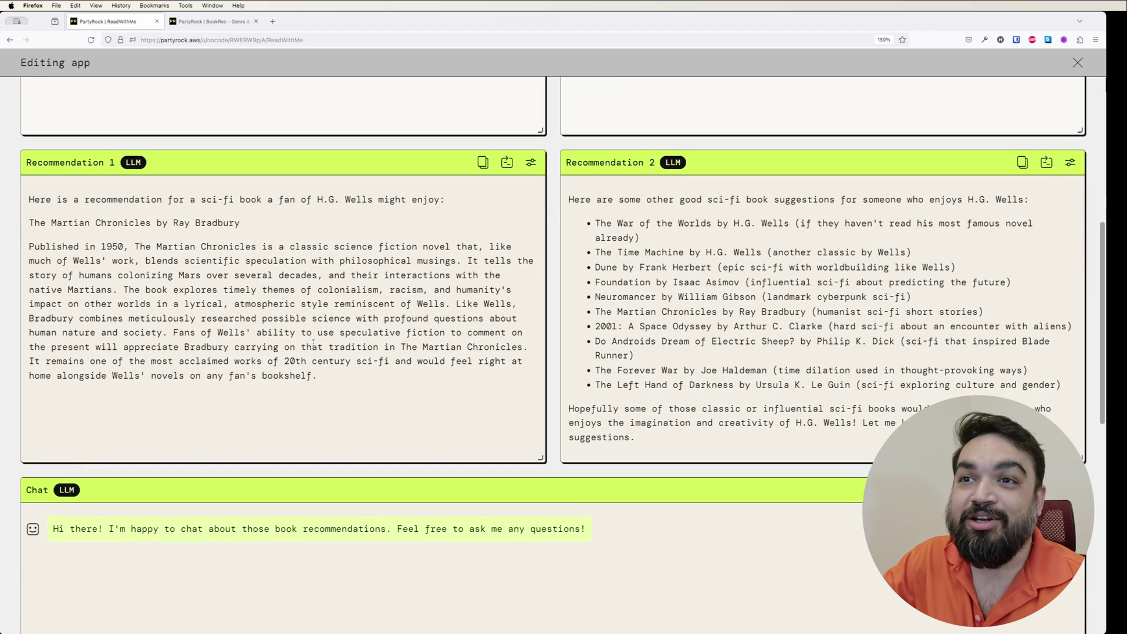
pyautogui.scroll(-7, 313, 345)
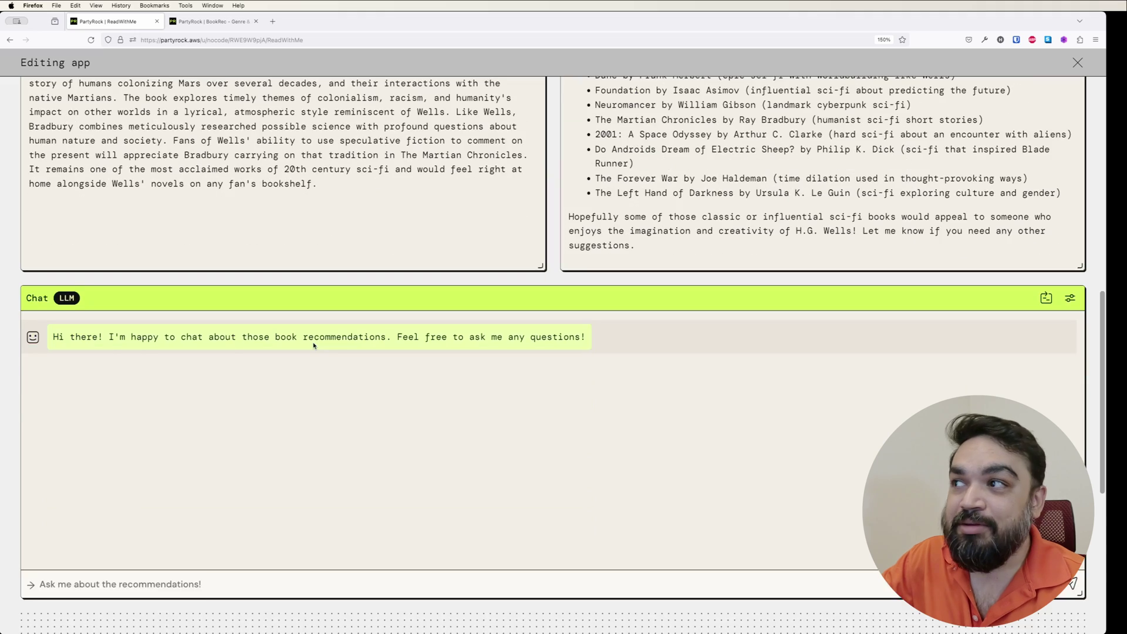
pyautogui.click(238, 465)
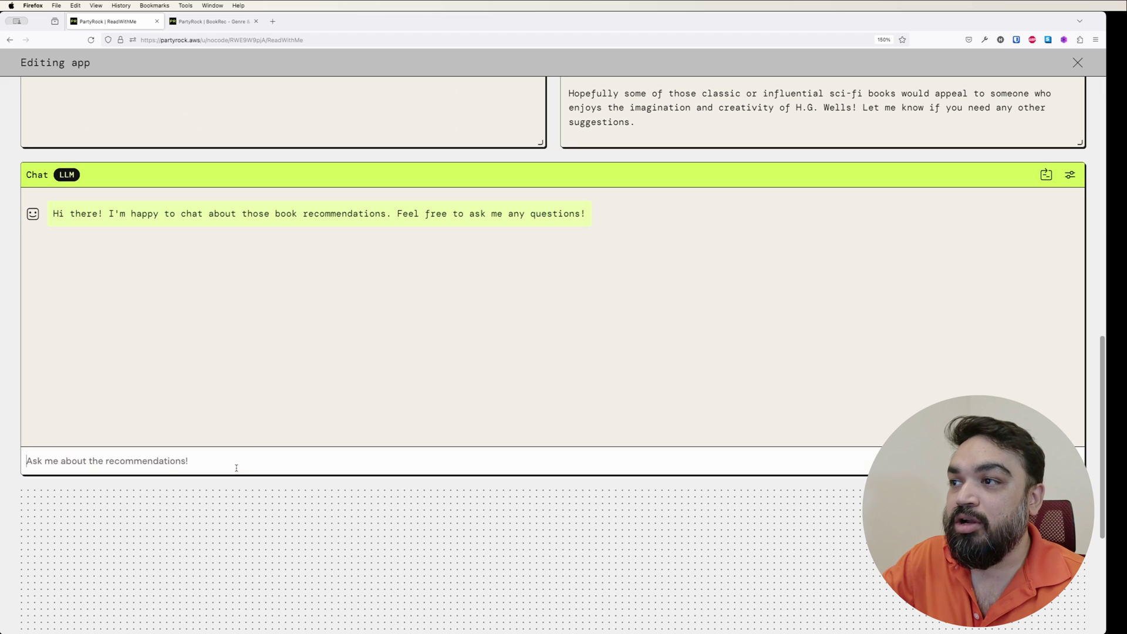
pyautogui.click(1070, 174)
pyautogui.scroll(-3, 954, 286)
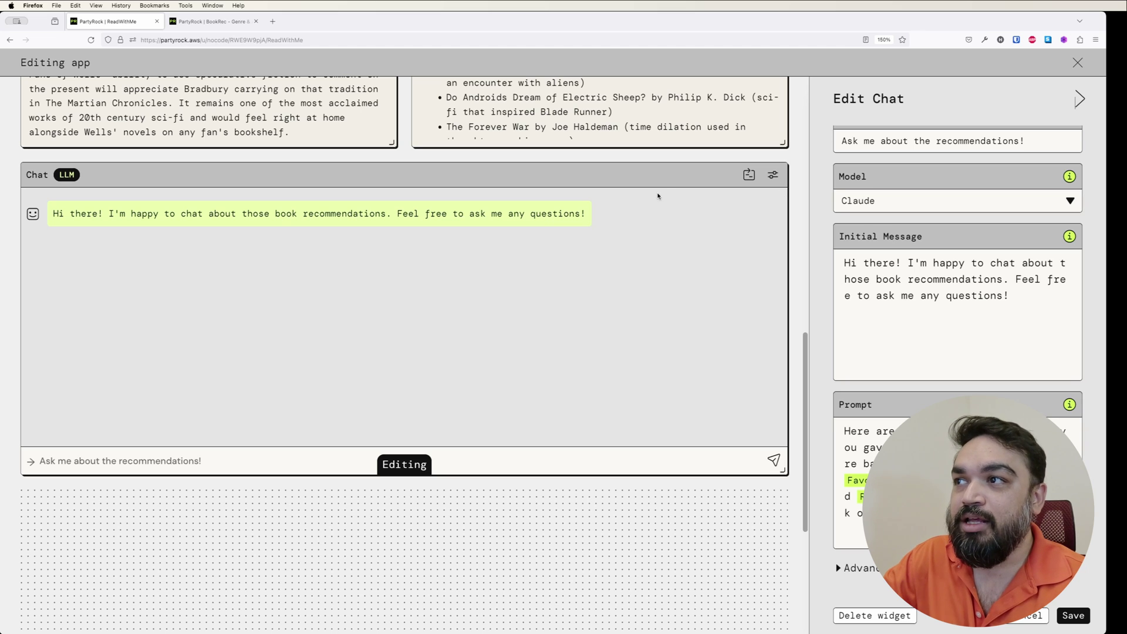
pyautogui.click(1014, 208)
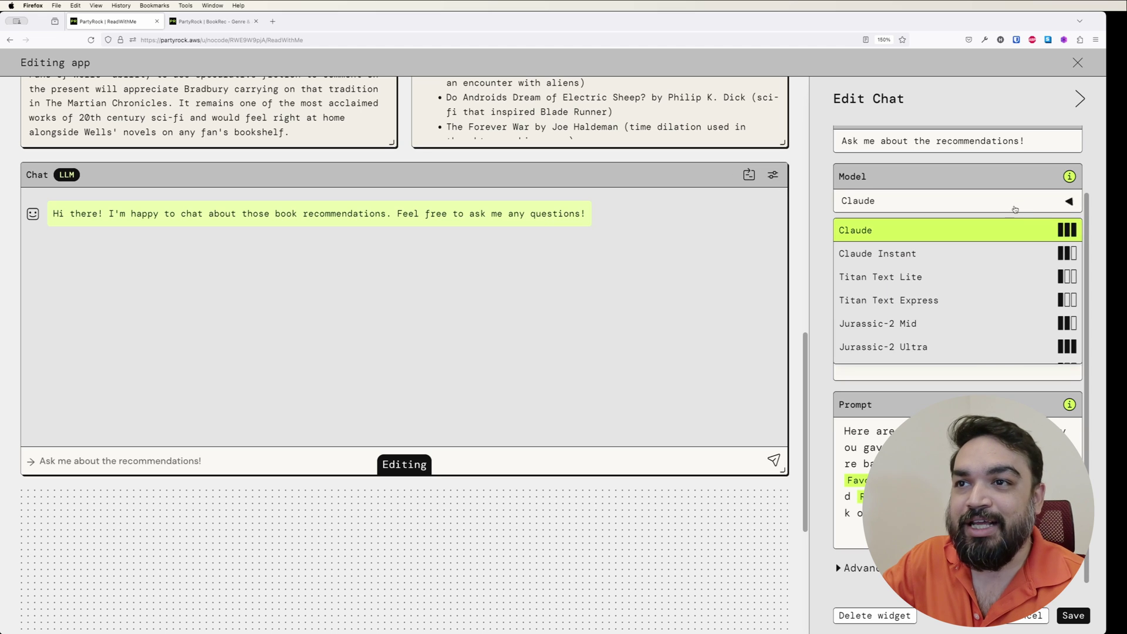
pyautogui.click(981, 202)
pyautogui.moveTo(841, 141); pyautogui.dragTo(1027, 141)
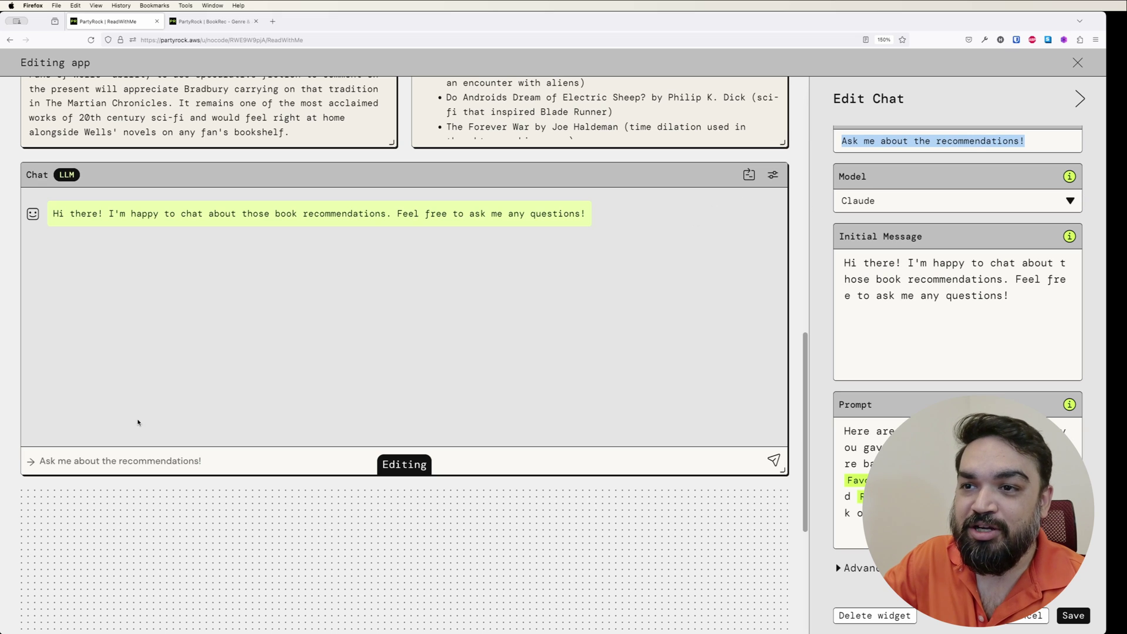
pyautogui.click(151, 458)
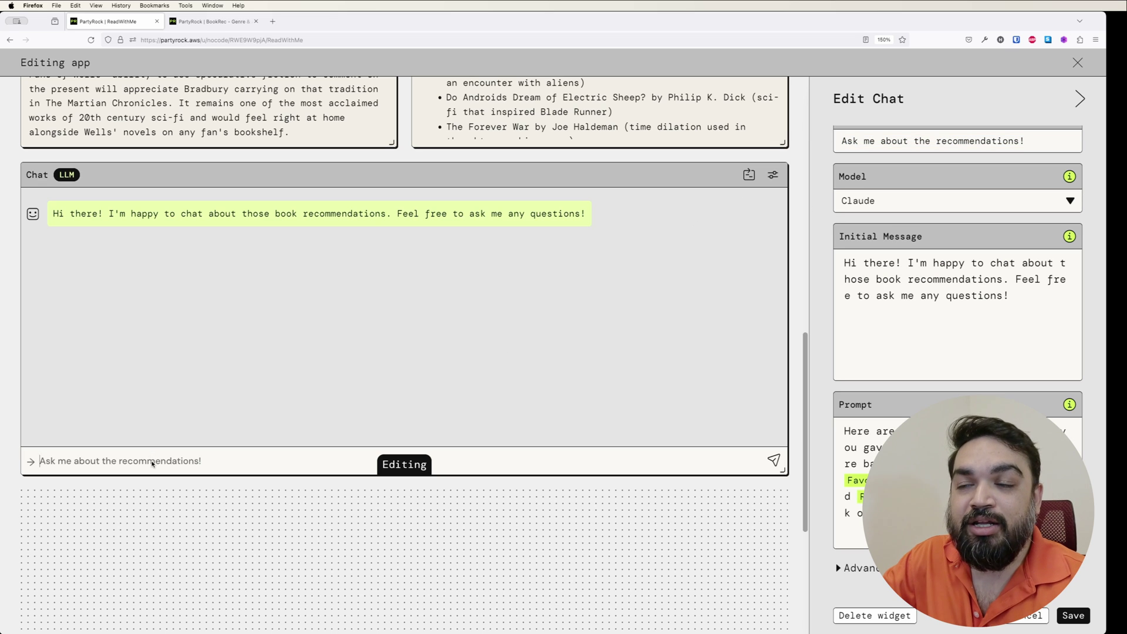
# Close the Edit Chat settings panel.
pyautogui.scroll(-5, 416, 464)
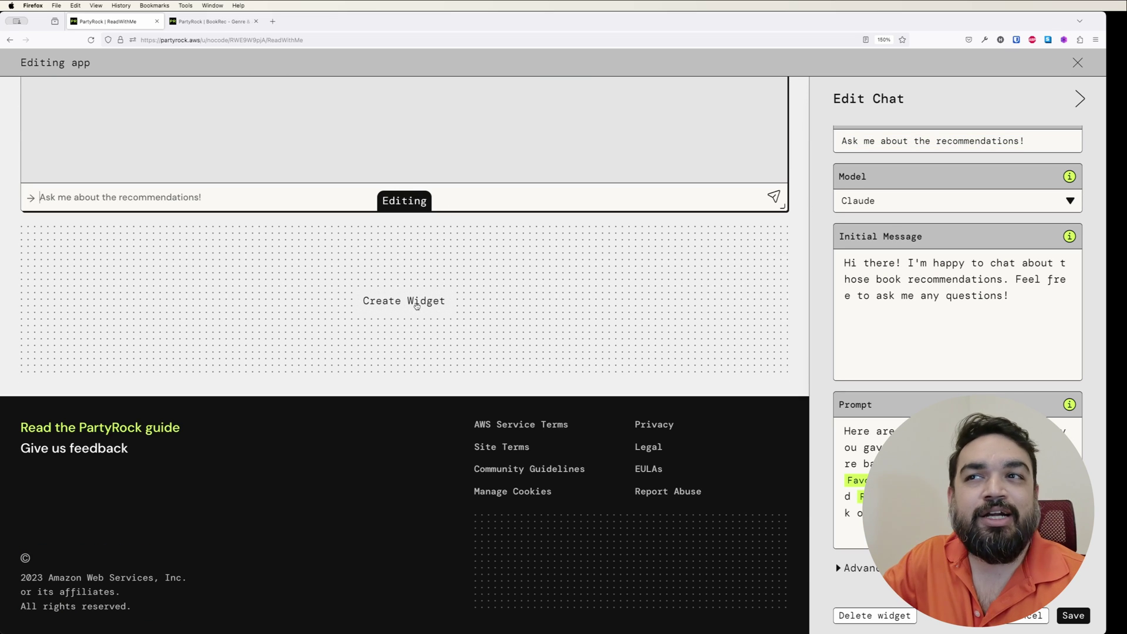
pyautogui.scroll(15, 470, 281)
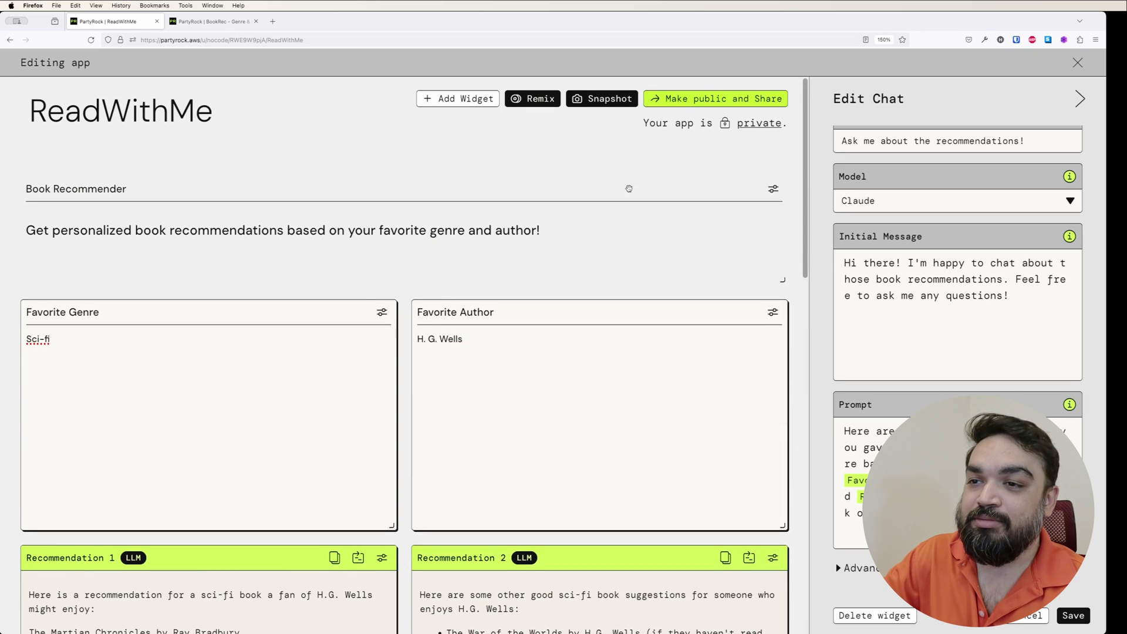
pyautogui.click(1079, 98)
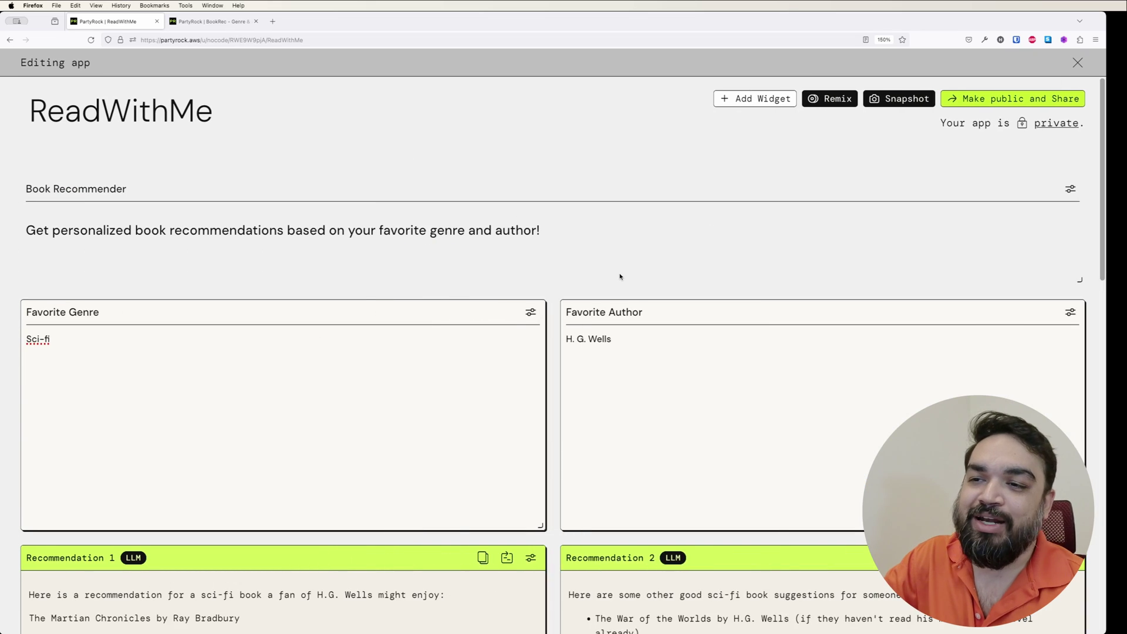
# Bring up the new-widget type choices below the Chat, including Image Generation.
pyautogui.scroll(-10, 617, 274)
pyautogui.scroll(-3, 599, 270)
pyautogui.moveTo(520, 529)
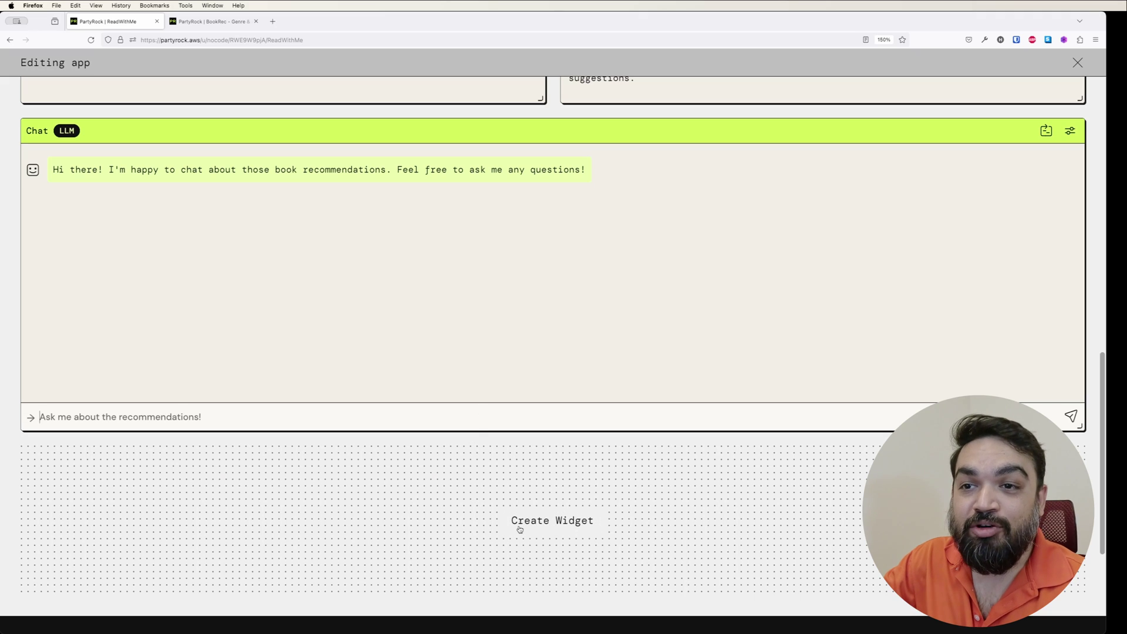
pyautogui.click(519, 526)
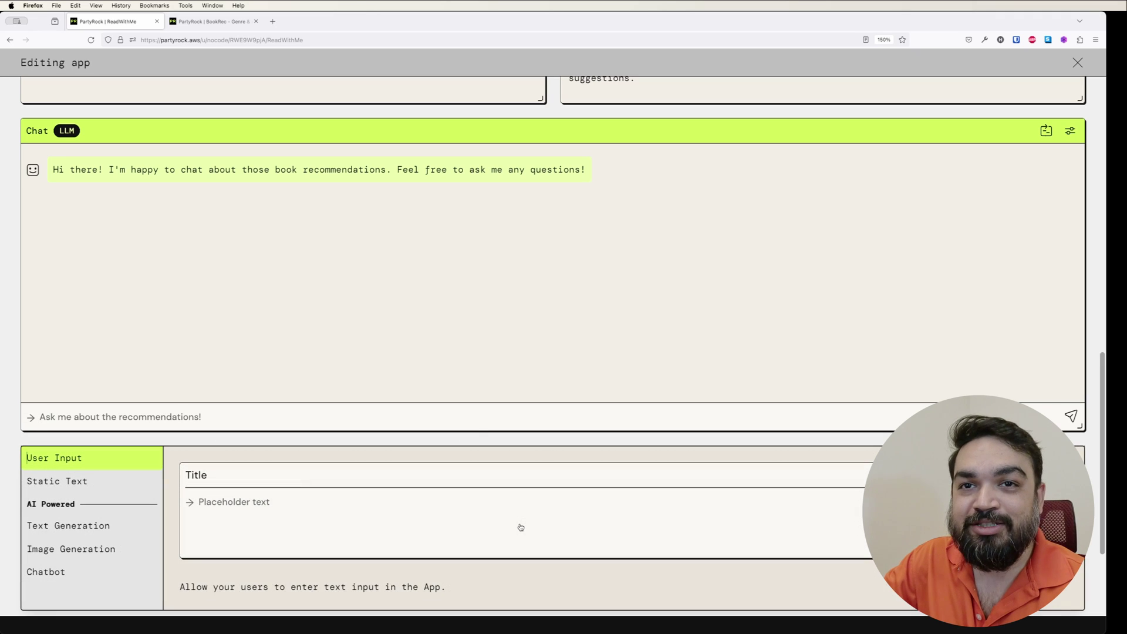
pyautogui.scroll(-5, 479, 433)
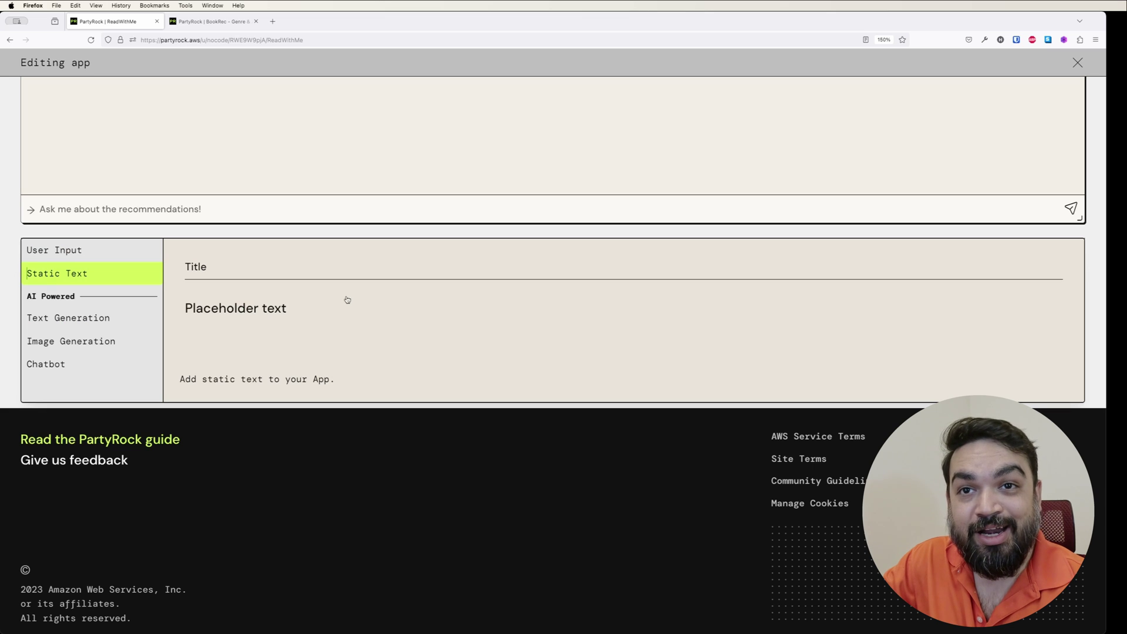
pyautogui.click(336, 215)
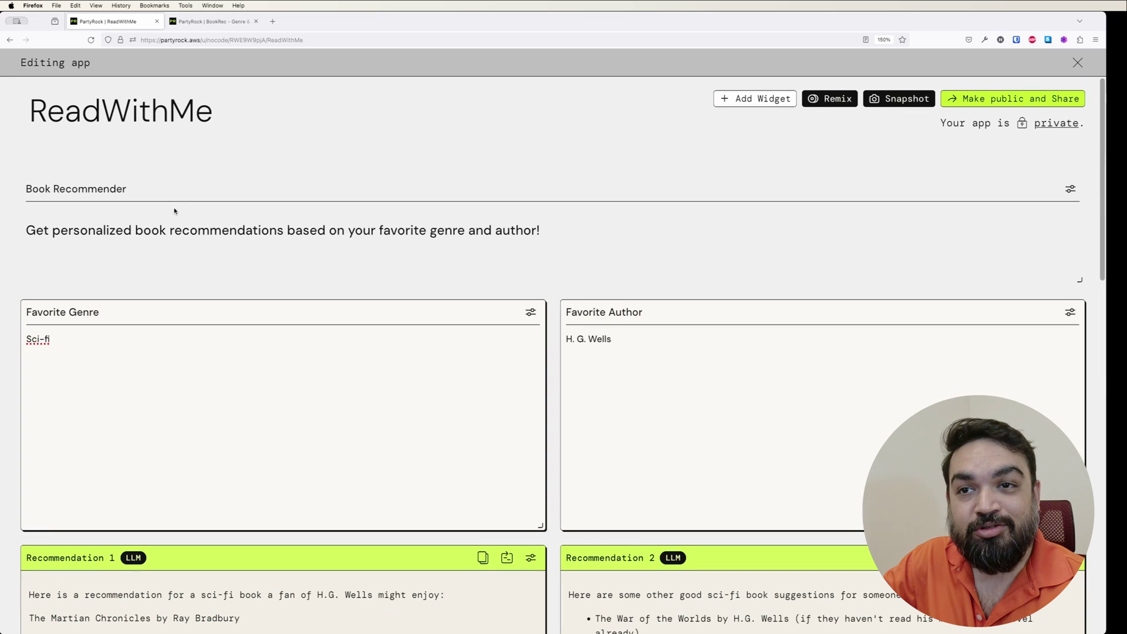
pyautogui.scroll(-15, 236, 235)
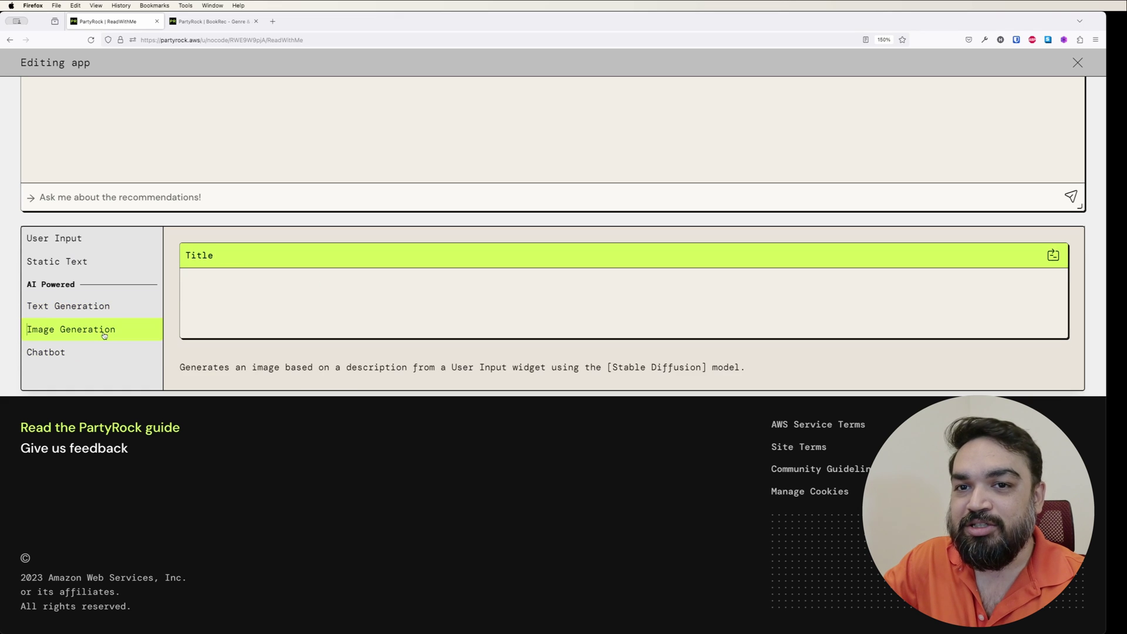
# Add an image-generation widget titled Banner on Stable Diffusion XL and select its 'An image of' description.
pyautogui.click(103, 332)
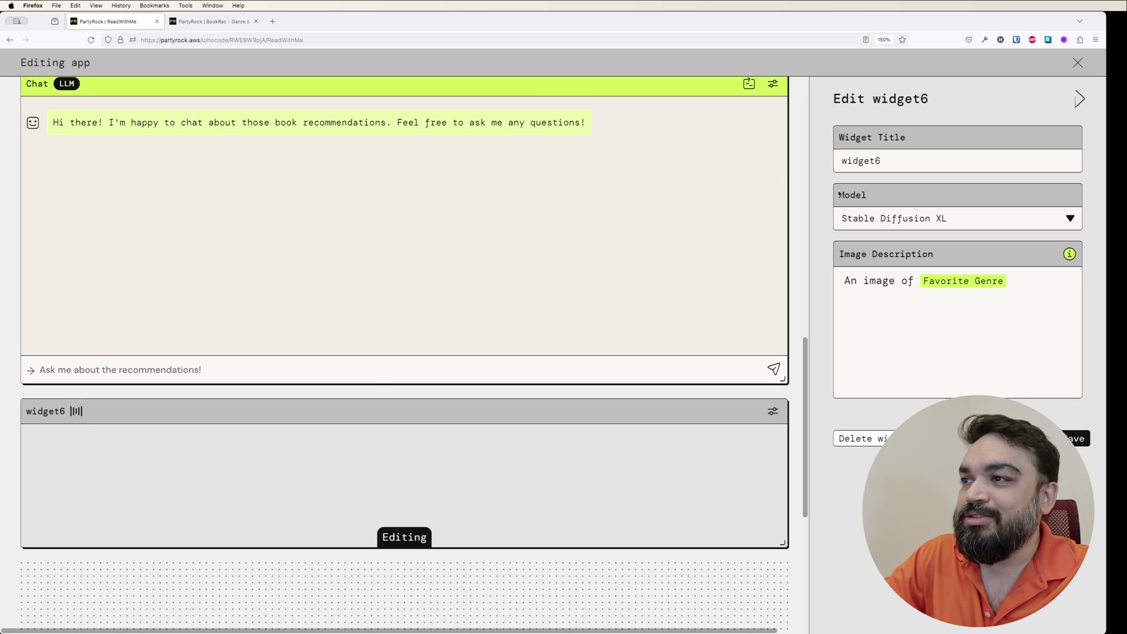
pyautogui.doubleClick(905, 159)
pyautogui.write('Banner')
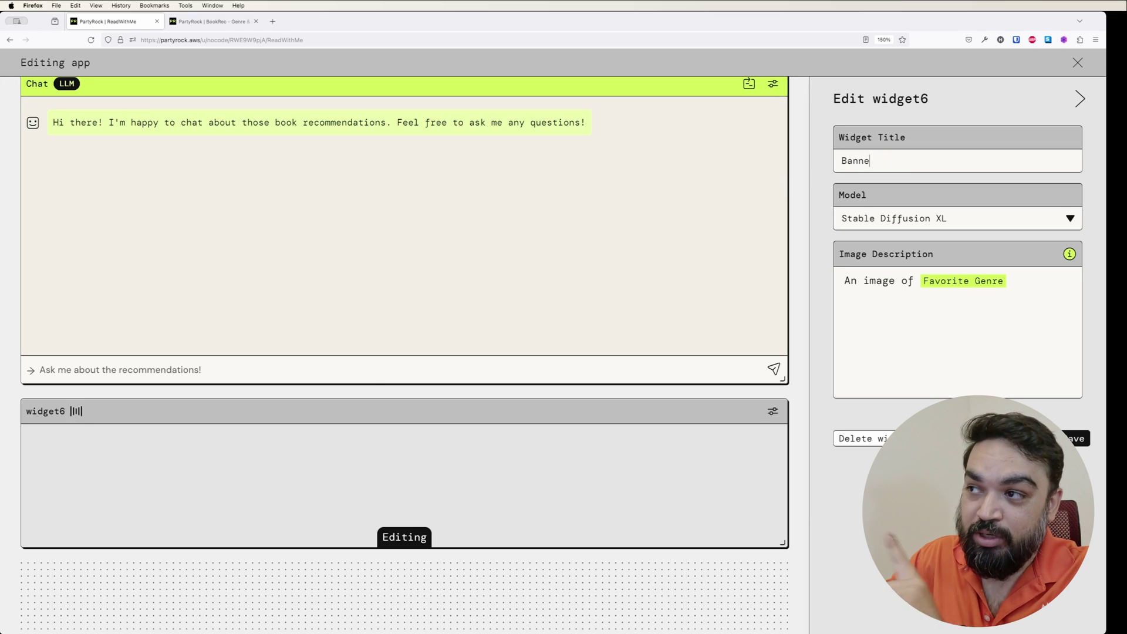
pyautogui.click(929, 218)
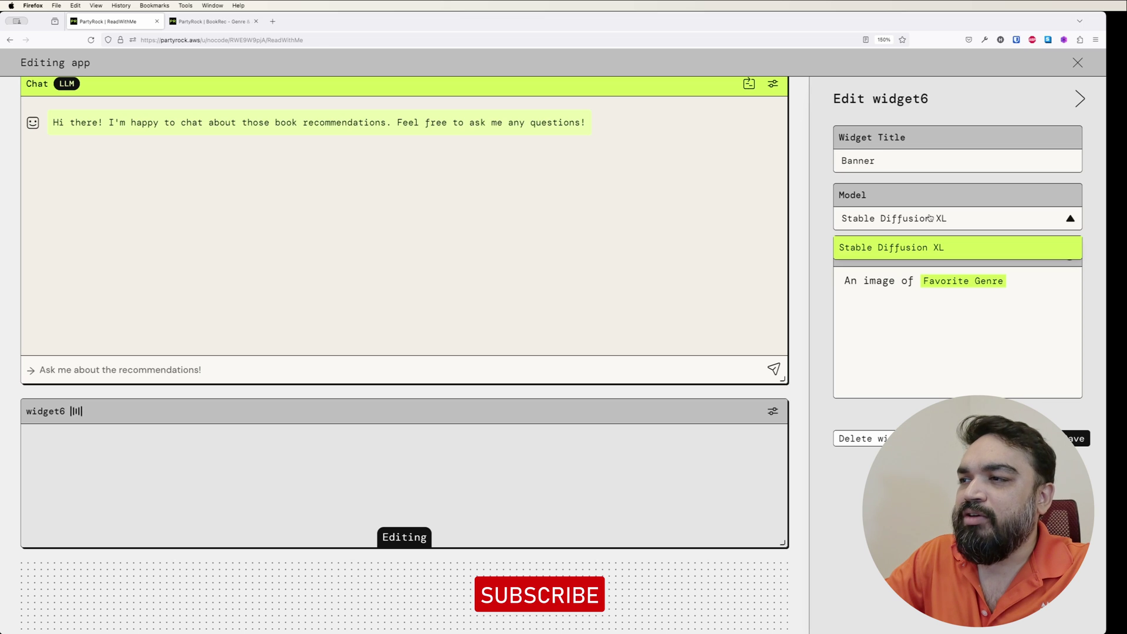
pyautogui.click(922, 247)
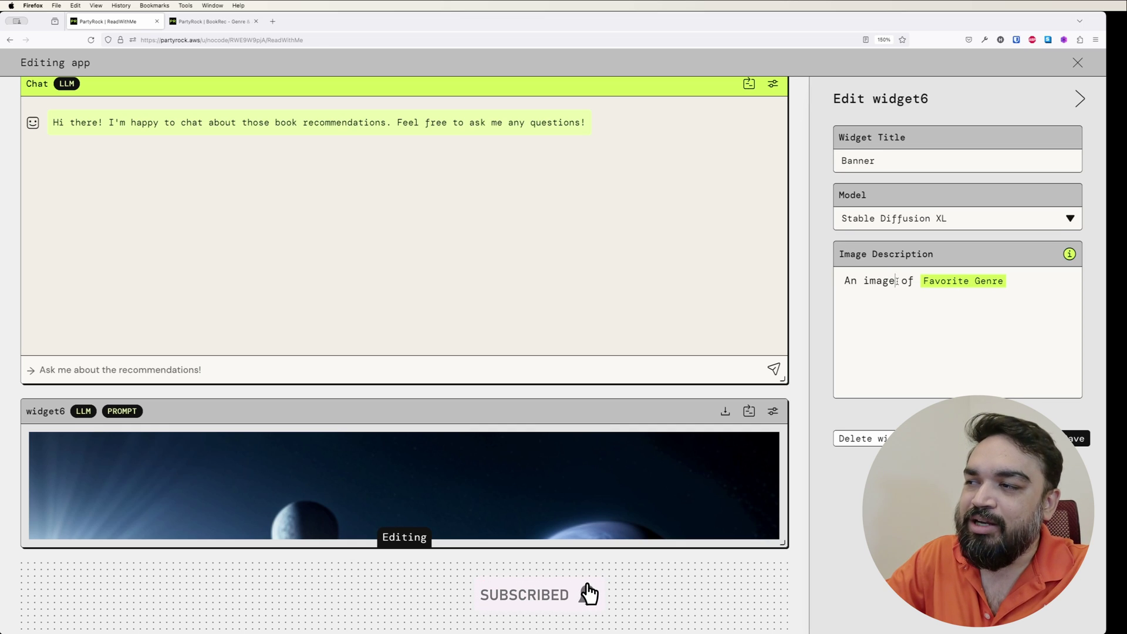
pyautogui.moveTo(914, 281); pyautogui.dragTo(836, 273)
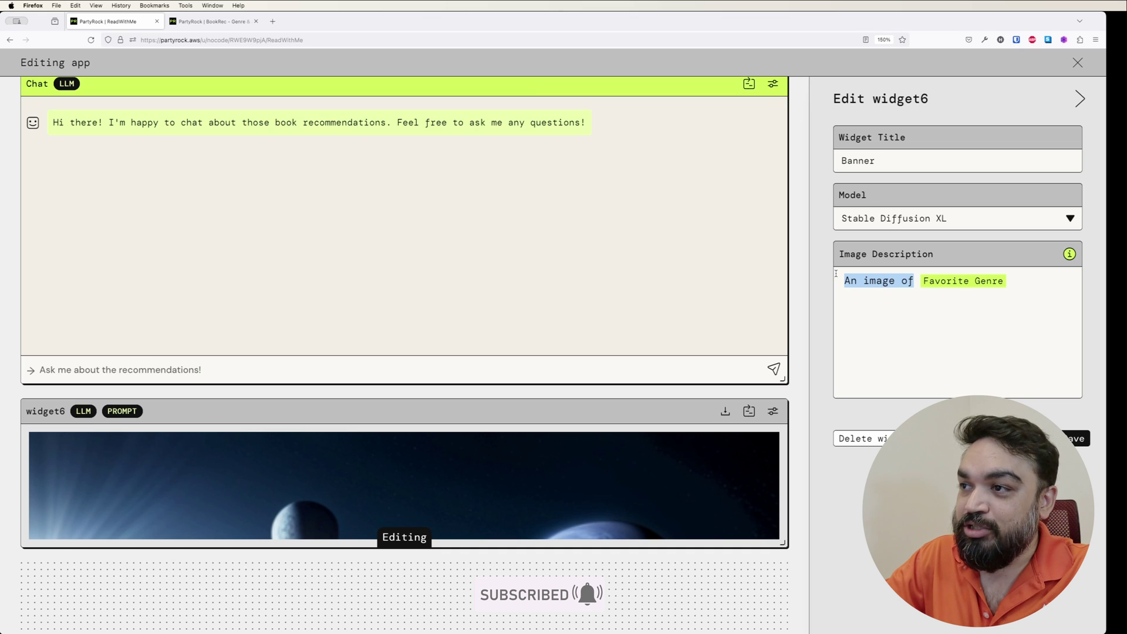
pyautogui.moveTo(973, 285)
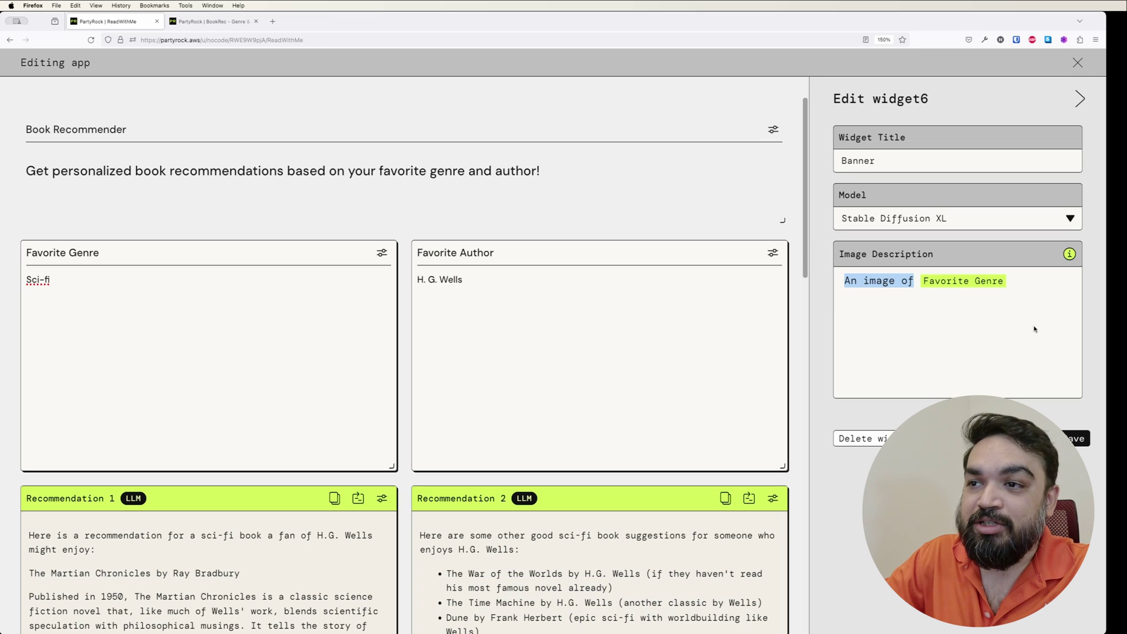
# Close the Banner settings and drag the widget to the top of ReadWithMe, showing its space scene.
pyautogui.click(617, 332)
pyautogui.scroll(-15, 617, 332)
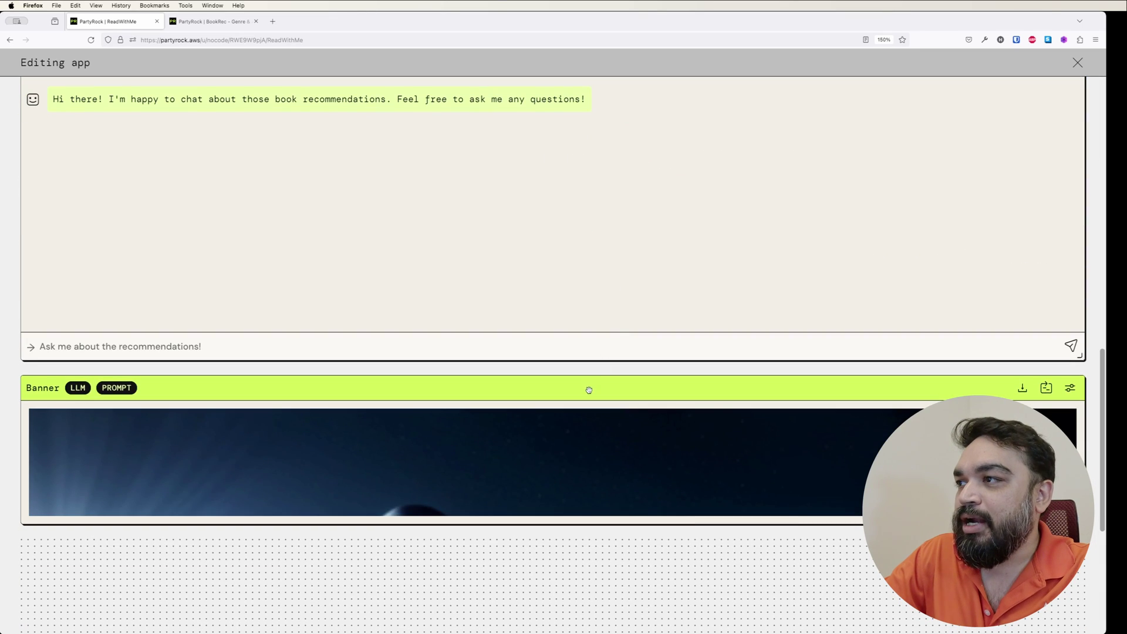
pyautogui.moveTo(588, 390); pyautogui.dragTo(581, 196)
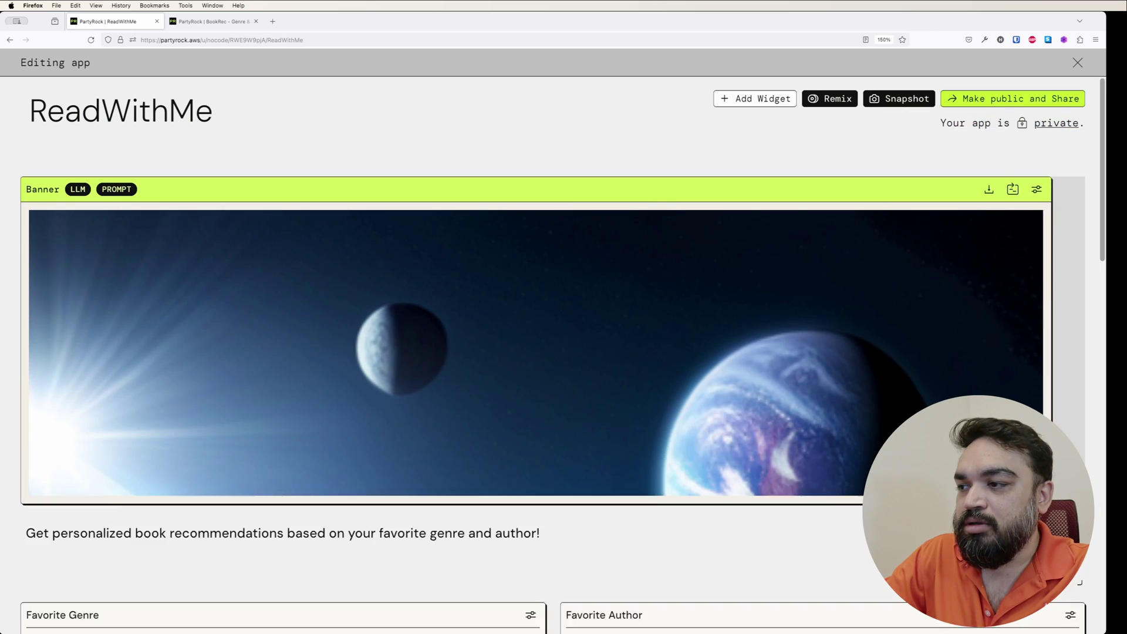
pyautogui.scroll(-3, 562, 352)
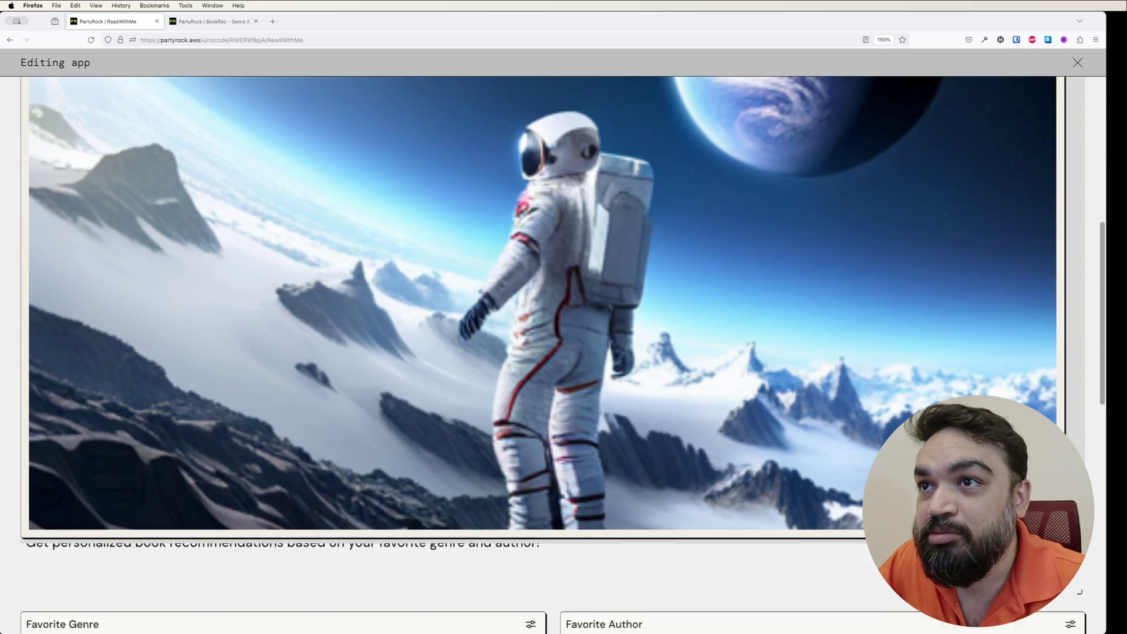
pyautogui.scroll(5, 666, 236)
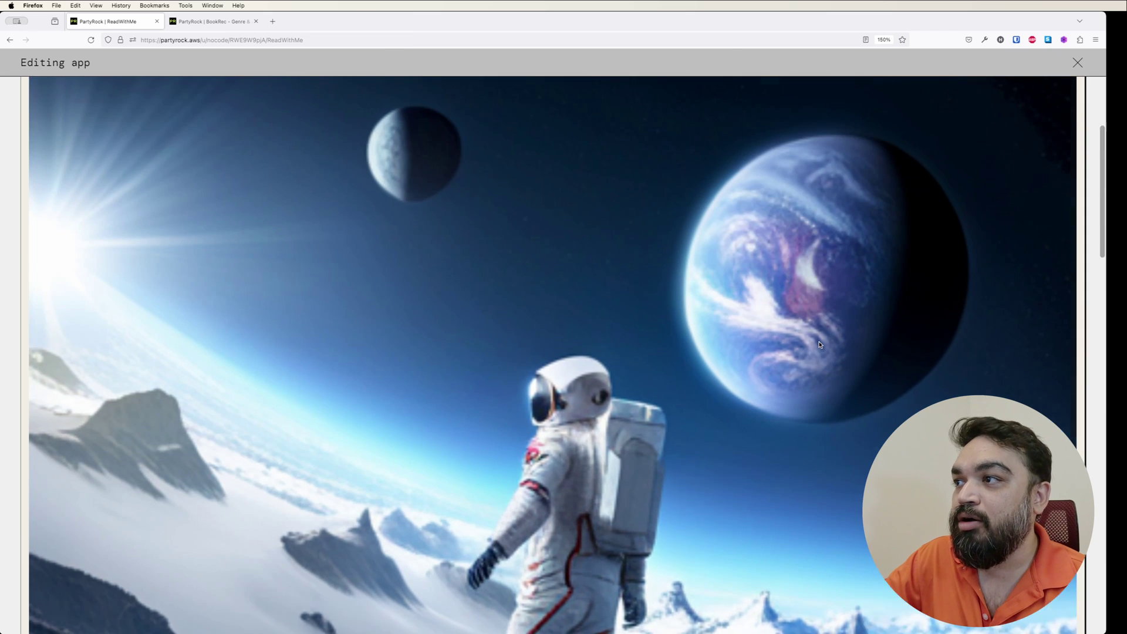
pyautogui.scroll(3, 667, 236)
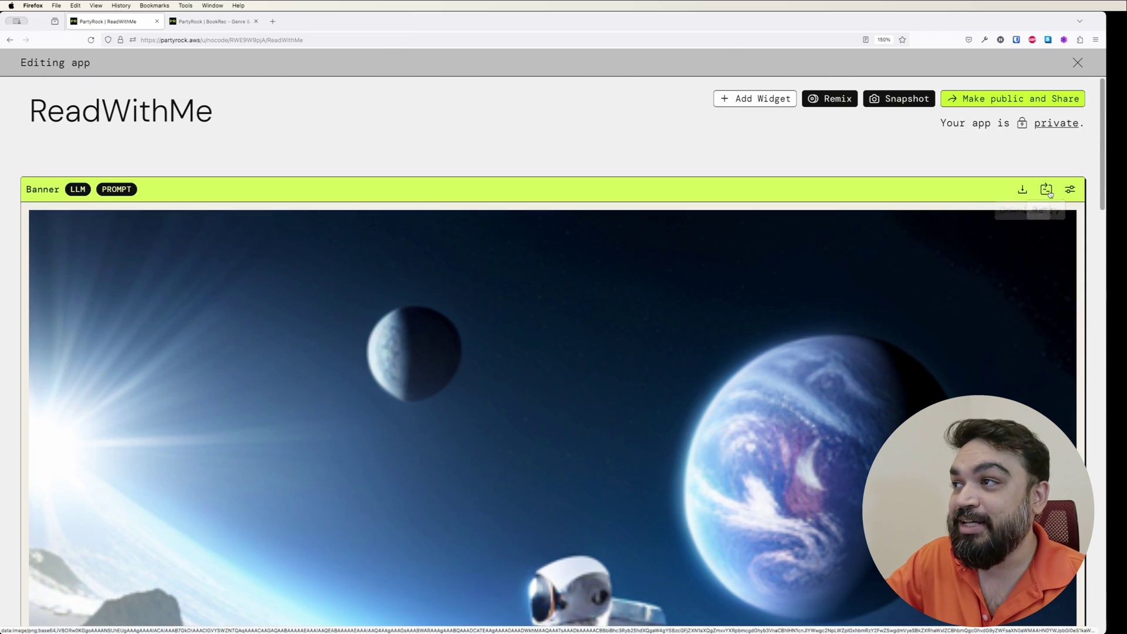
# Make ReadWithMe public and copy its shareable link to the clipboard.
pyautogui.click(1070, 189)
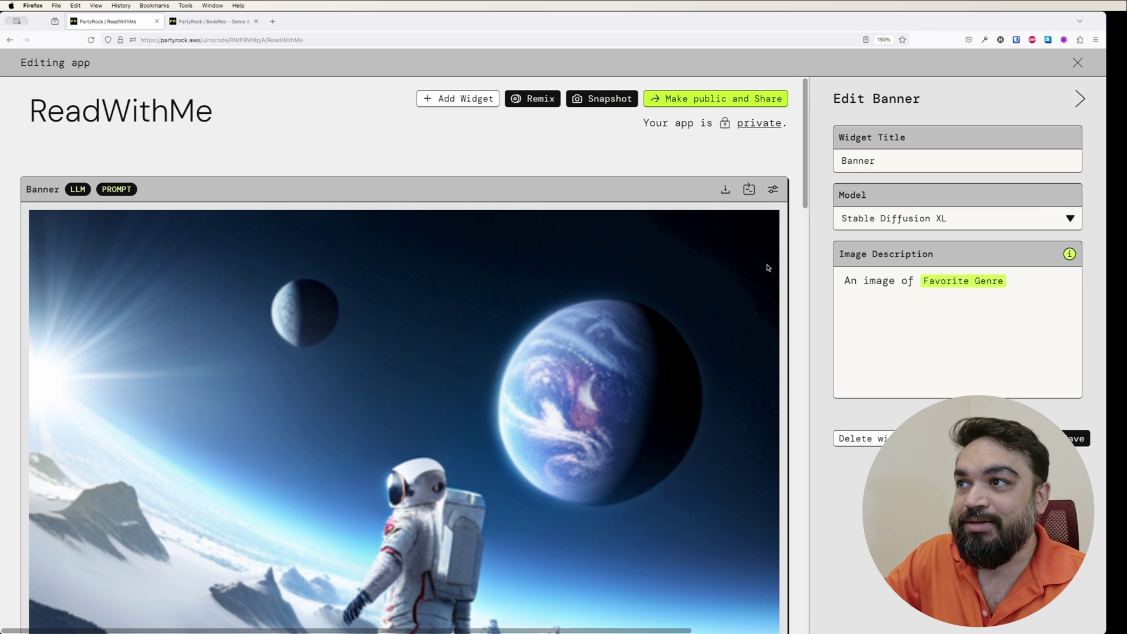
pyautogui.click(1078, 98)
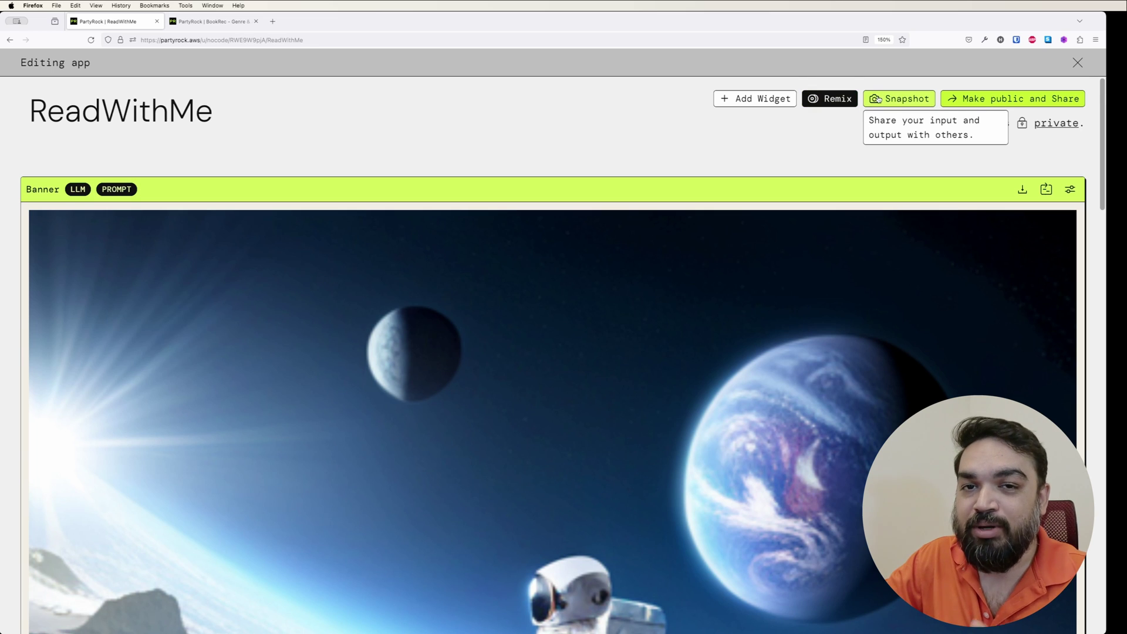
pyautogui.click(1010, 103)
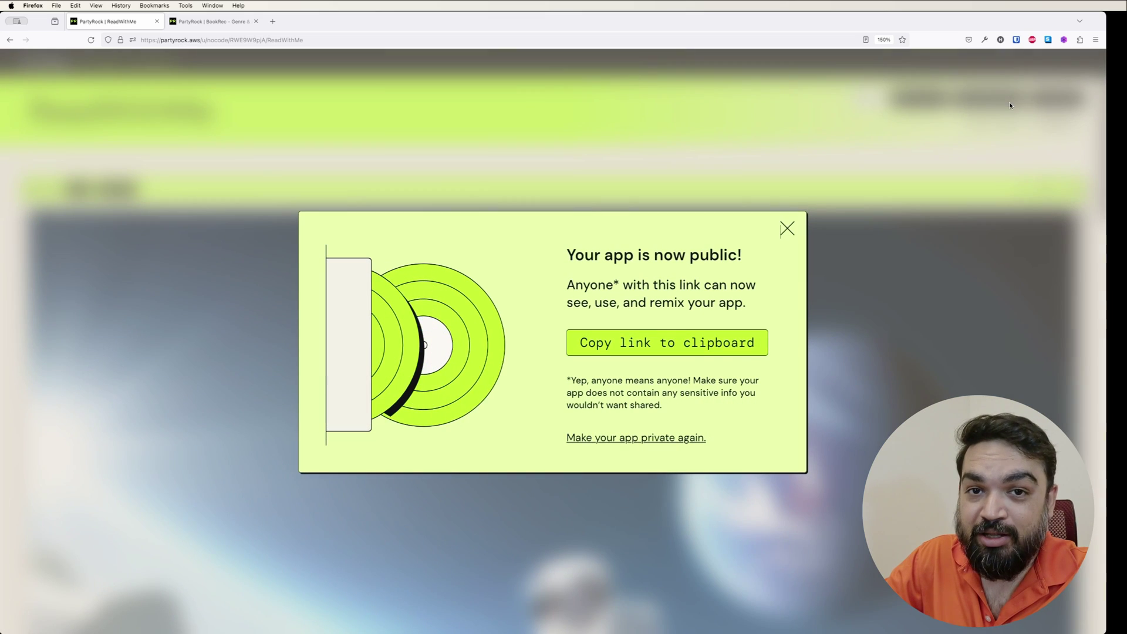
pyautogui.click(675, 345)
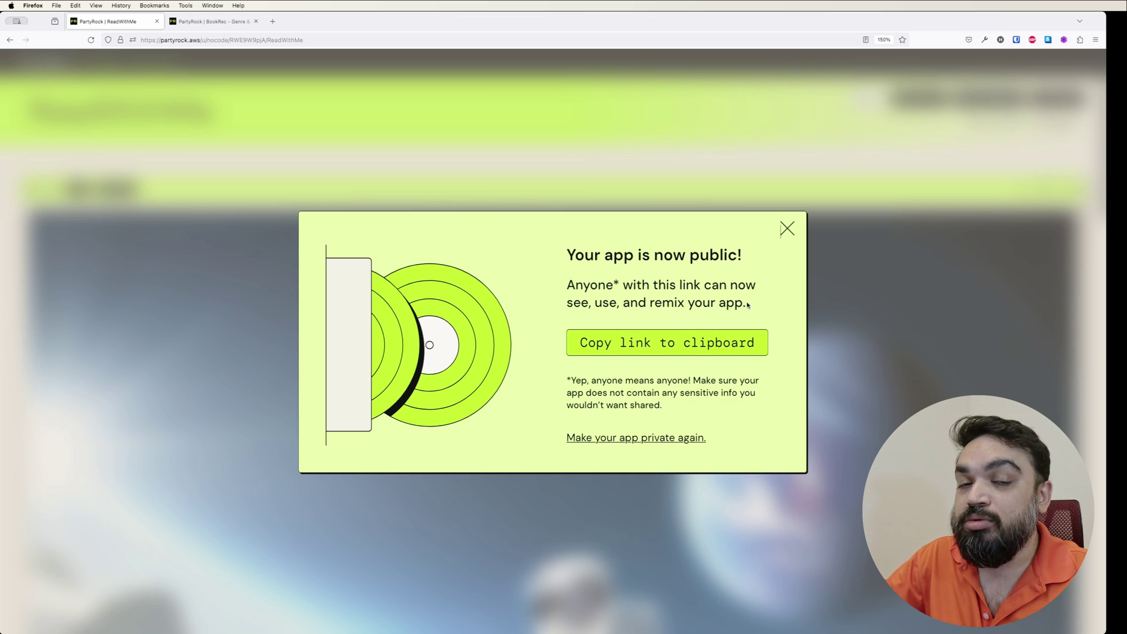
# Dismiss the public notice and load the copied ReadWithMe link in a new browser tab.
pyautogui.click(787, 229)
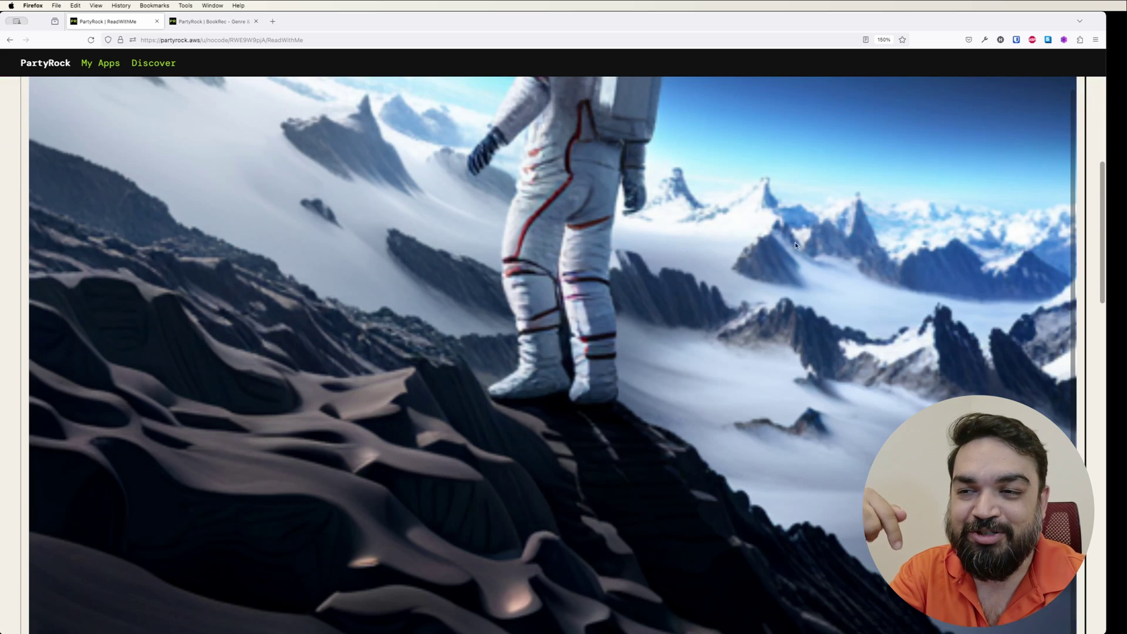
pyautogui.scroll(-5, 793, 235)
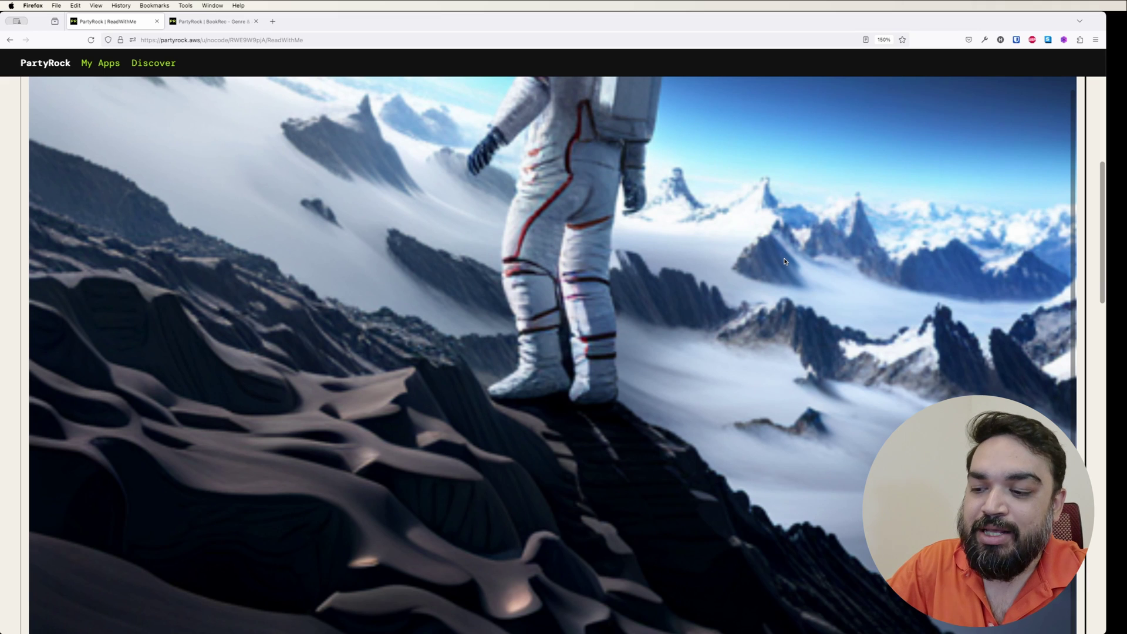
pyautogui.scroll(-5, 784, 261)
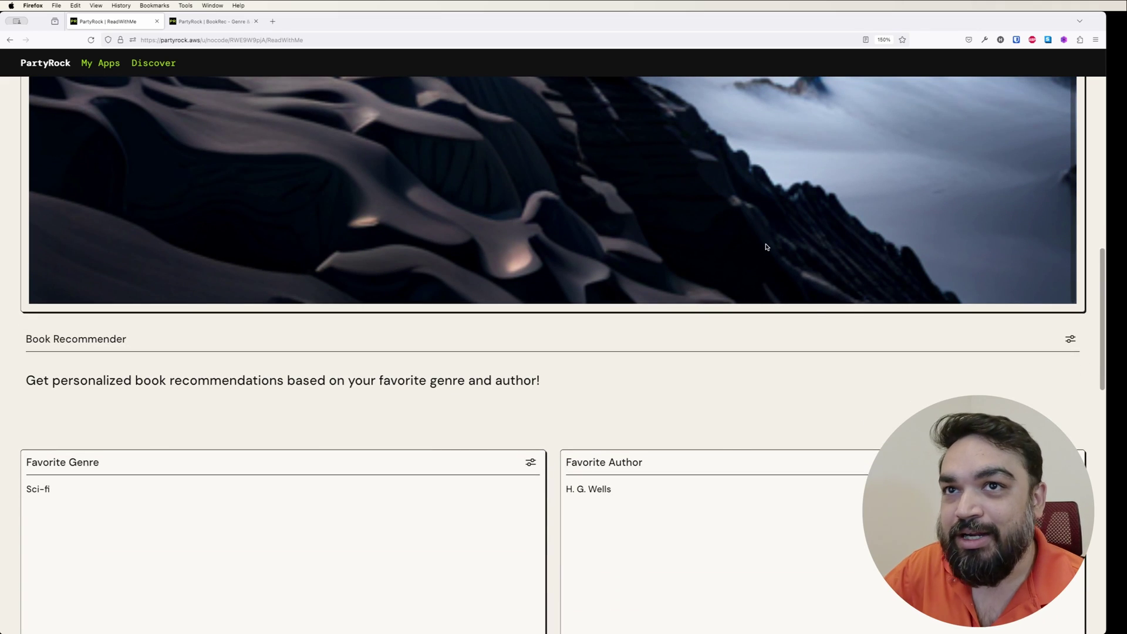
pyautogui.press('super+t')
pyautogui.press('super+v')
pyautogui.press('Return')
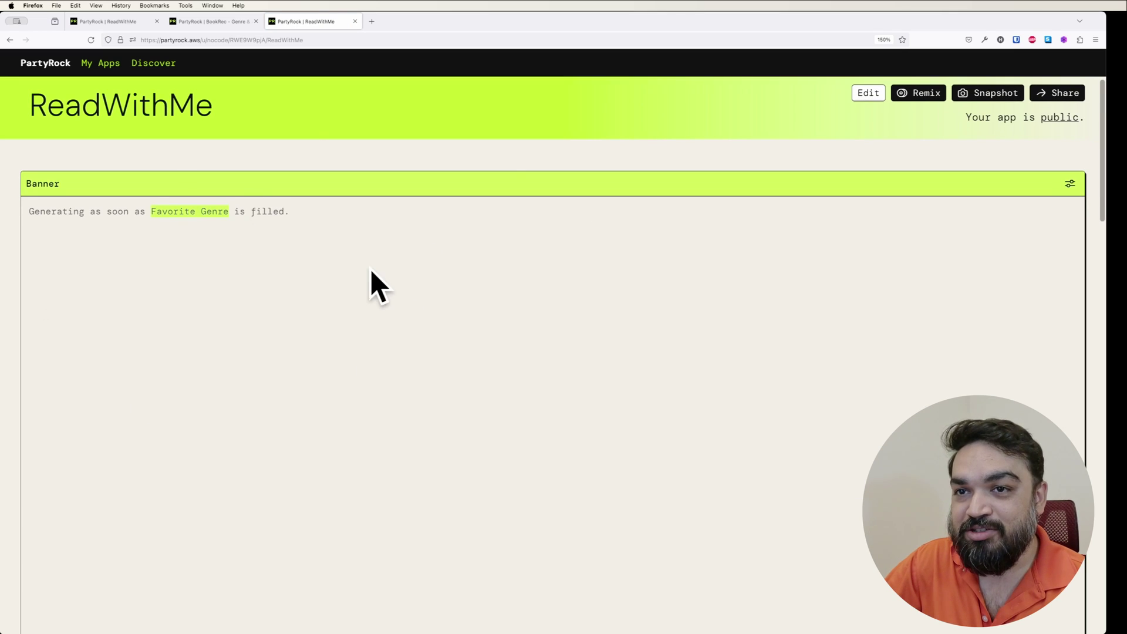
# Enter Sci-Fi as Favorite Genre and H. G. Wells as Favorite Author.
pyautogui.scroll(-1, 270, 267)
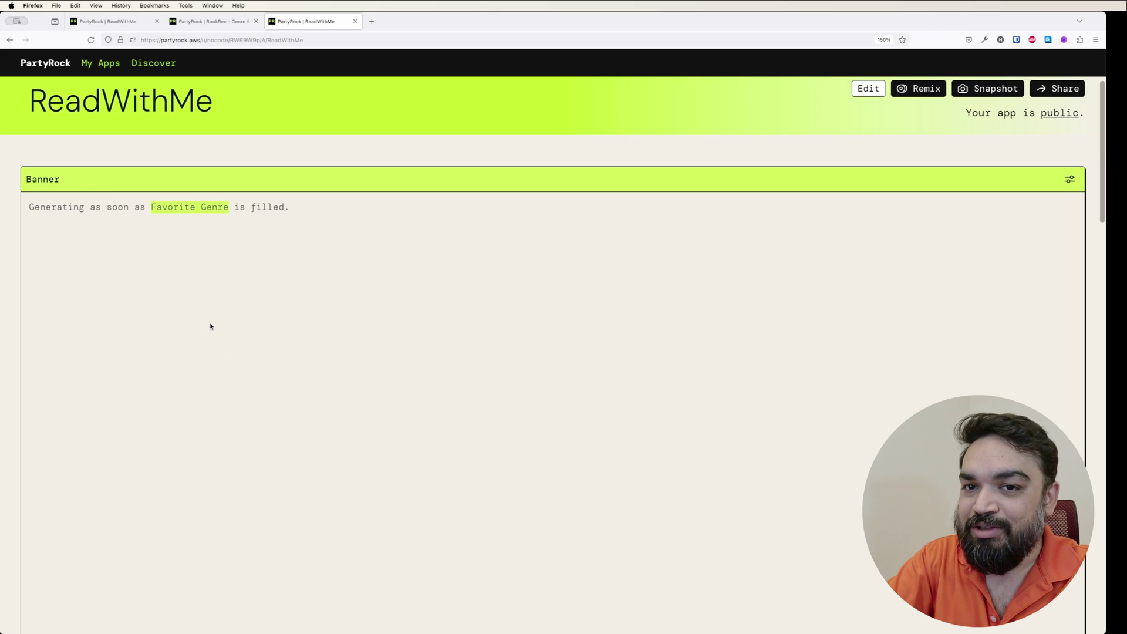
pyautogui.scroll(-10, 210, 326)
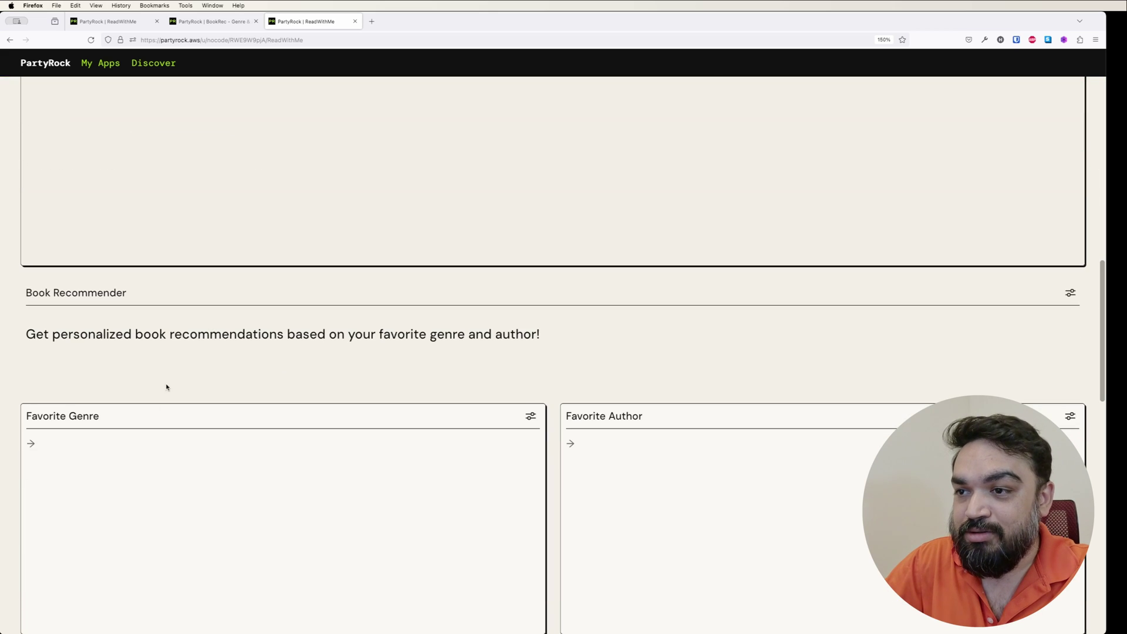
pyautogui.click(128, 448)
pyautogui.write('Sci-F')
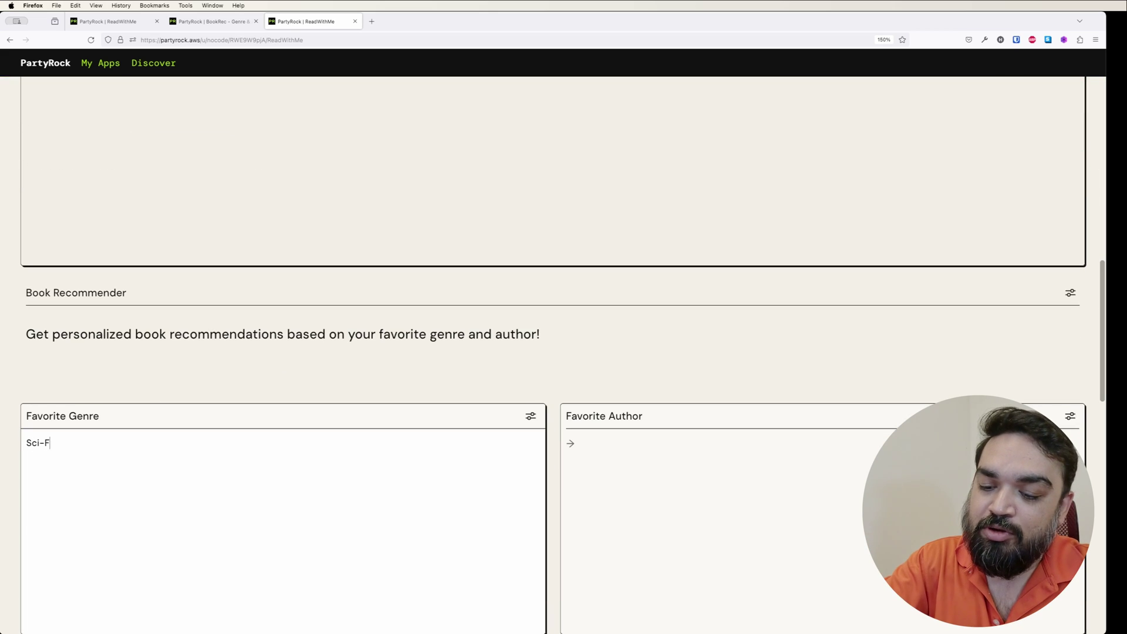
pyautogui.write('i')
pyautogui.press('Tab')
pyautogui.click(591, 446)
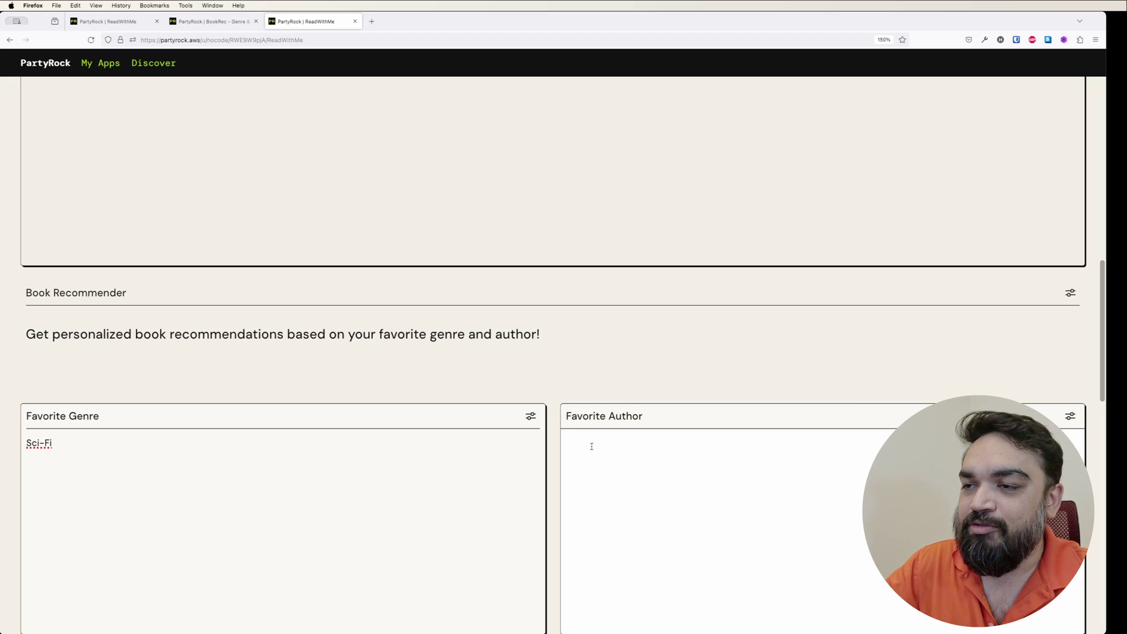
pyautogui.write('H. G. Wells')
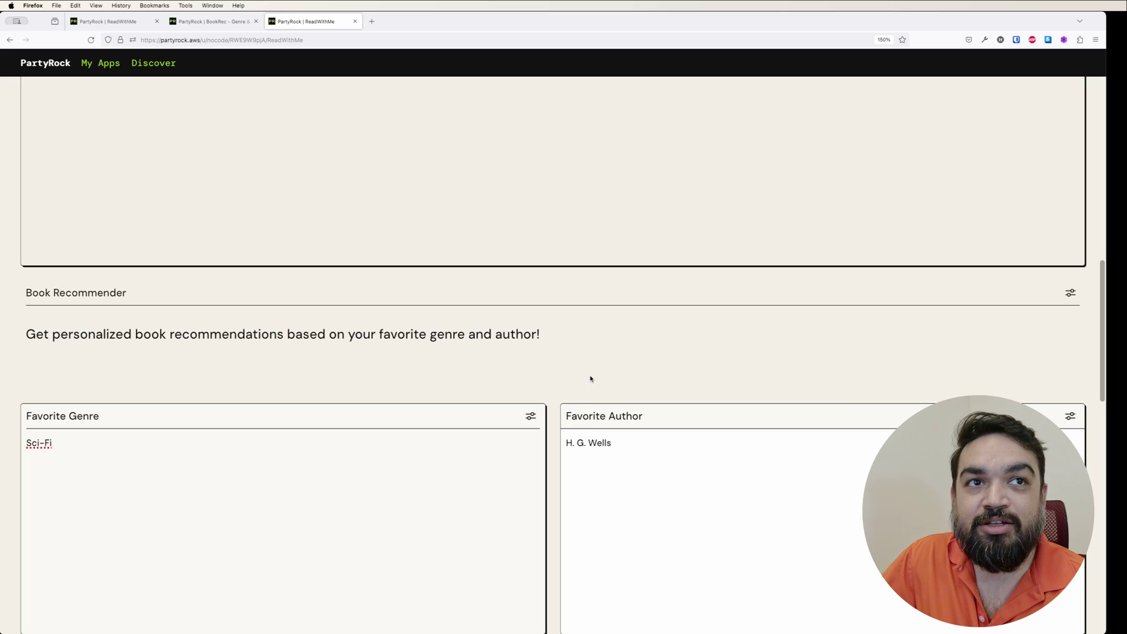
# Review the generated recommendations and open the Chat widget's settings.
pyautogui.scroll(-1, 591, 378)
pyautogui.scroll(15, 590, 378)
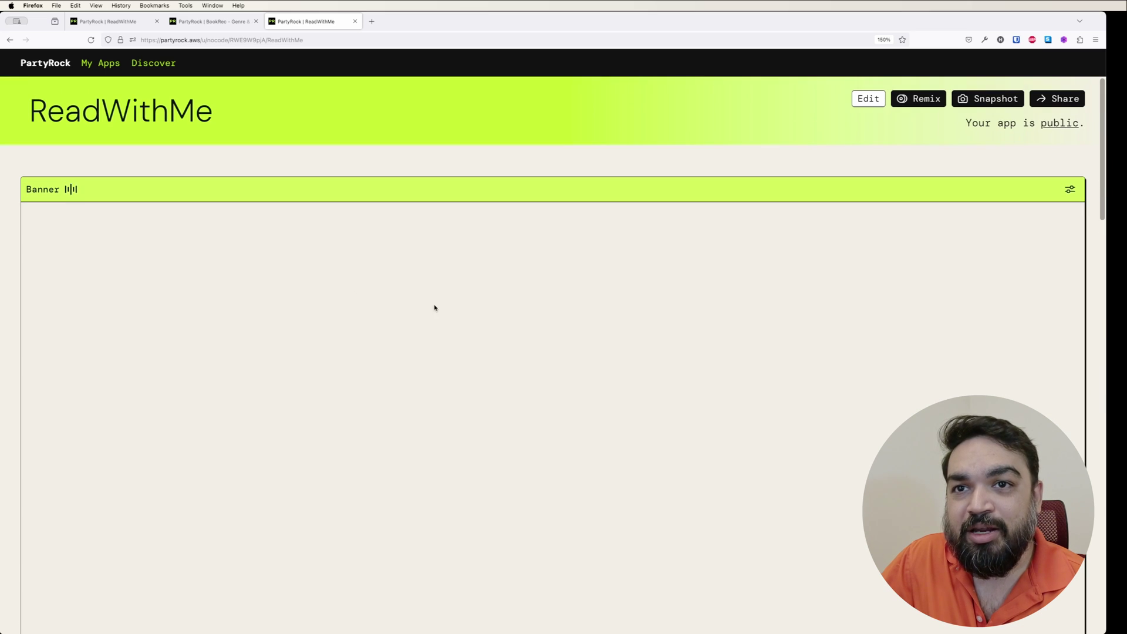
pyautogui.scroll(-10, 182, 290)
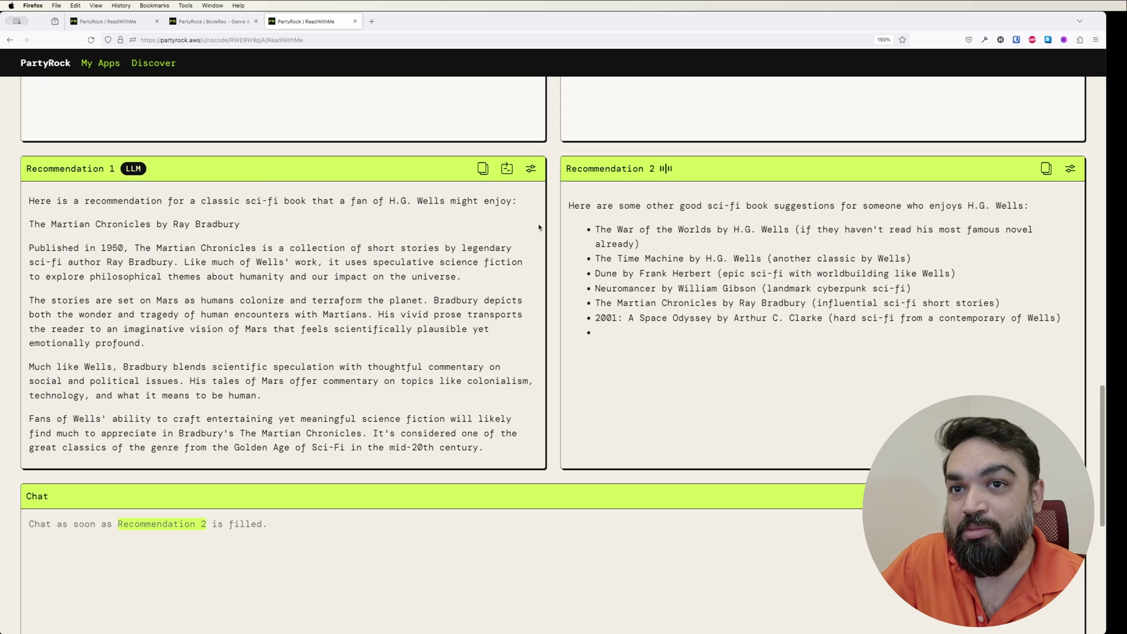
pyautogui.scroll(-4, 674, 321)
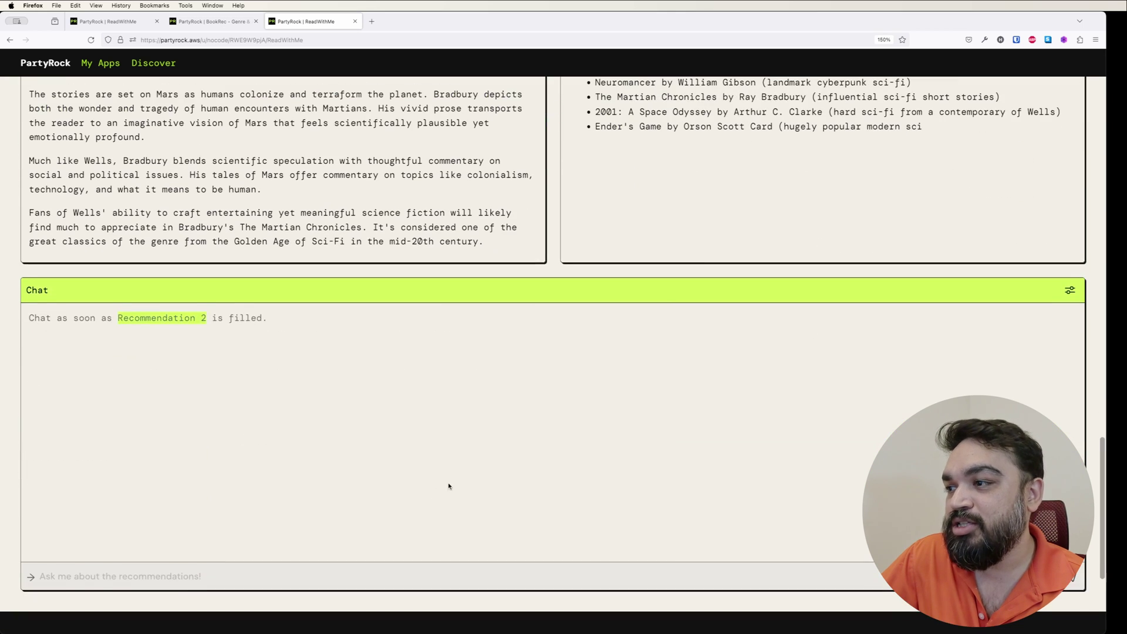
pyautogui.scroll(-1, 448, 487)
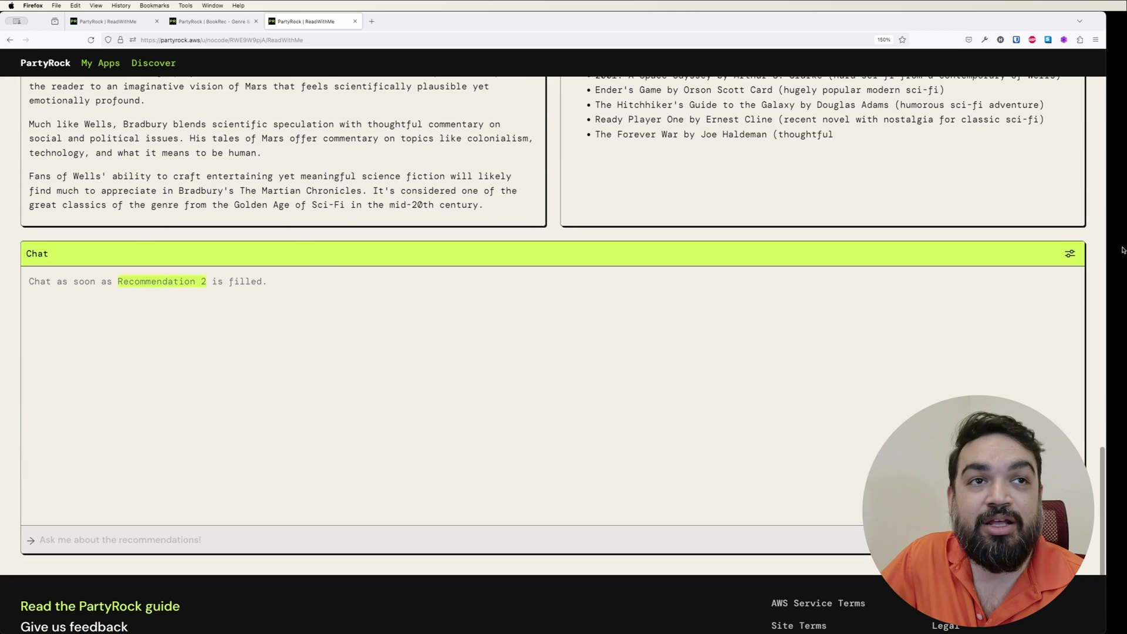
pyautogui.click(1070, 254)
# Delete the Chat widget from ReadWithMe, confirm, and release the changes.
pyautogui.scroll(-2, 957, 293)
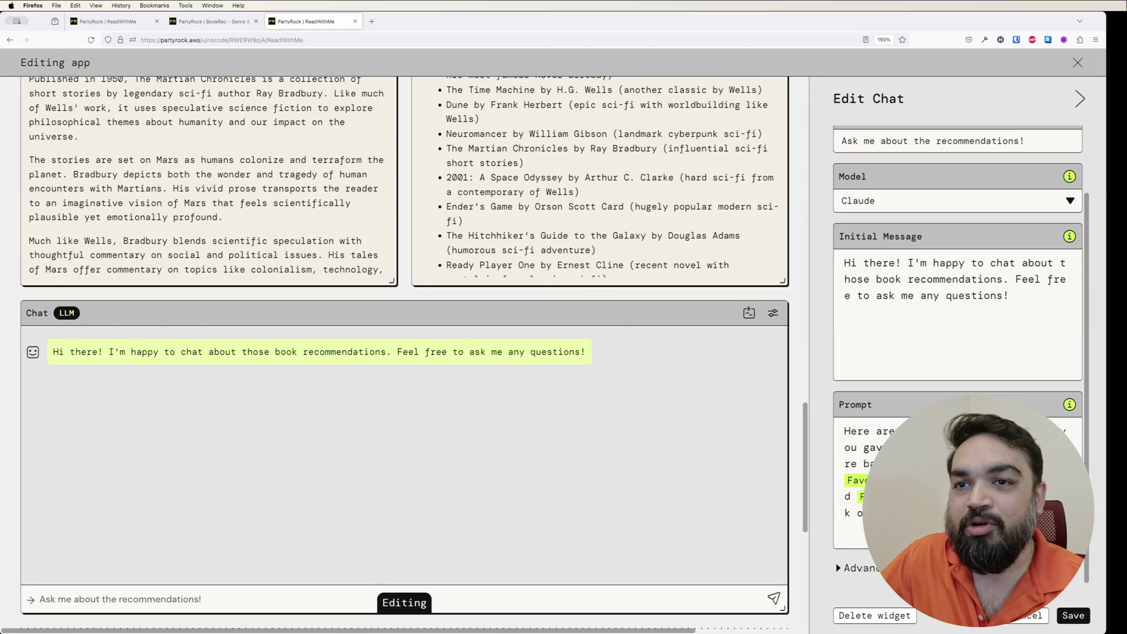
pyautogui.click(873, 616)
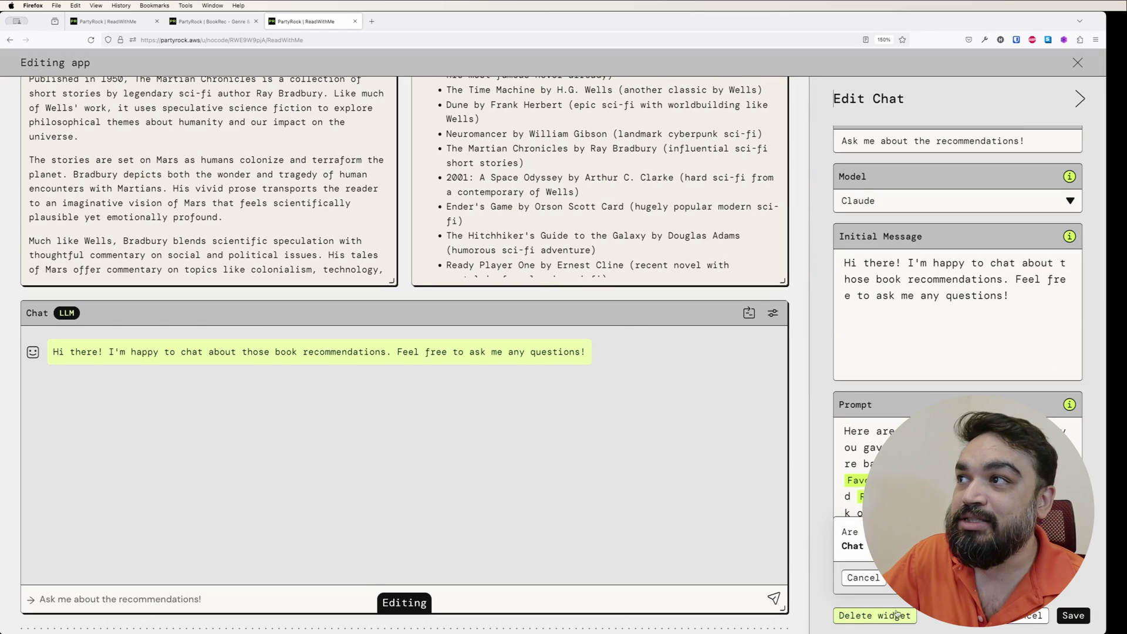
pyautogui.click(913, 577)
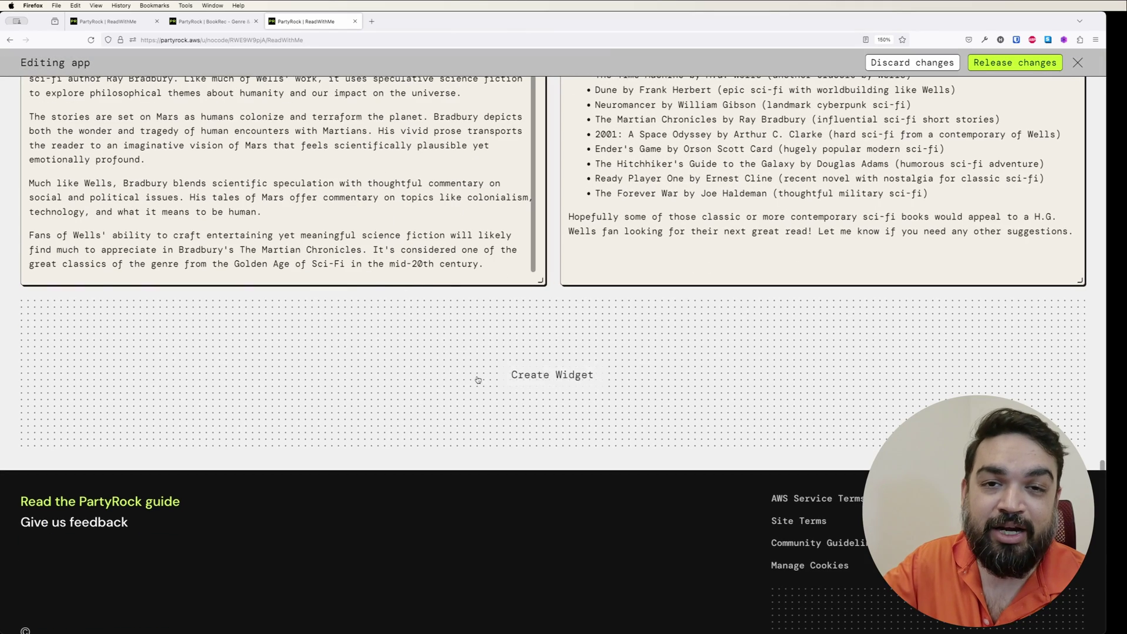
pyautogui.scroll(15, 478, 380)
pyautogui.click(1018, 68)
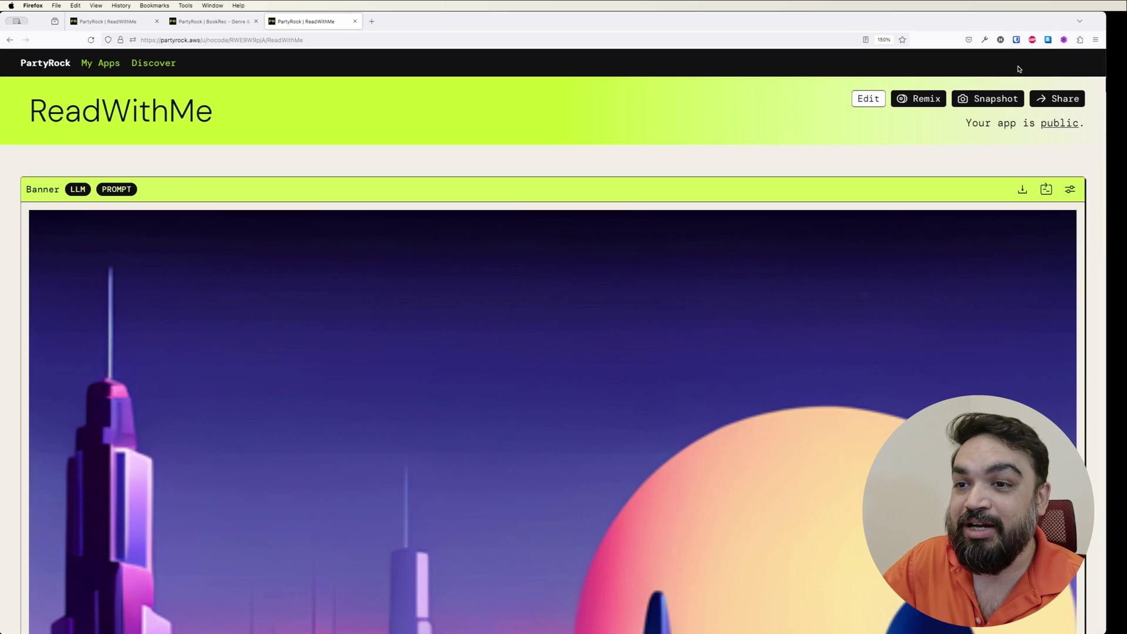
pyautogui.scroll(-4, 847, 266)
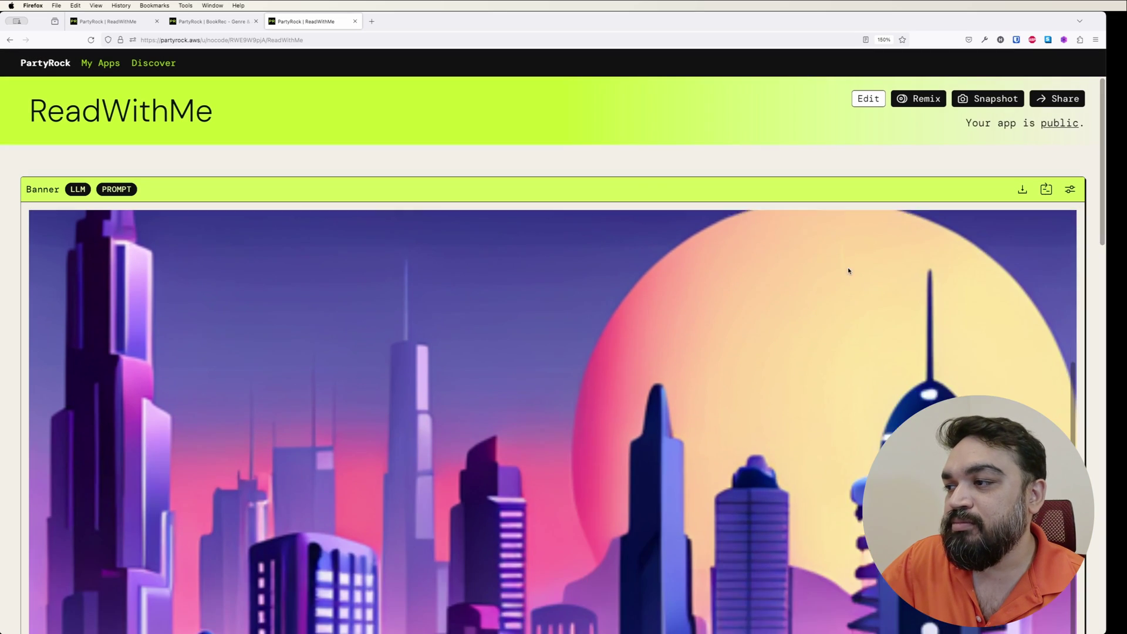
pyautogui.scroll(-8, 908, 281)
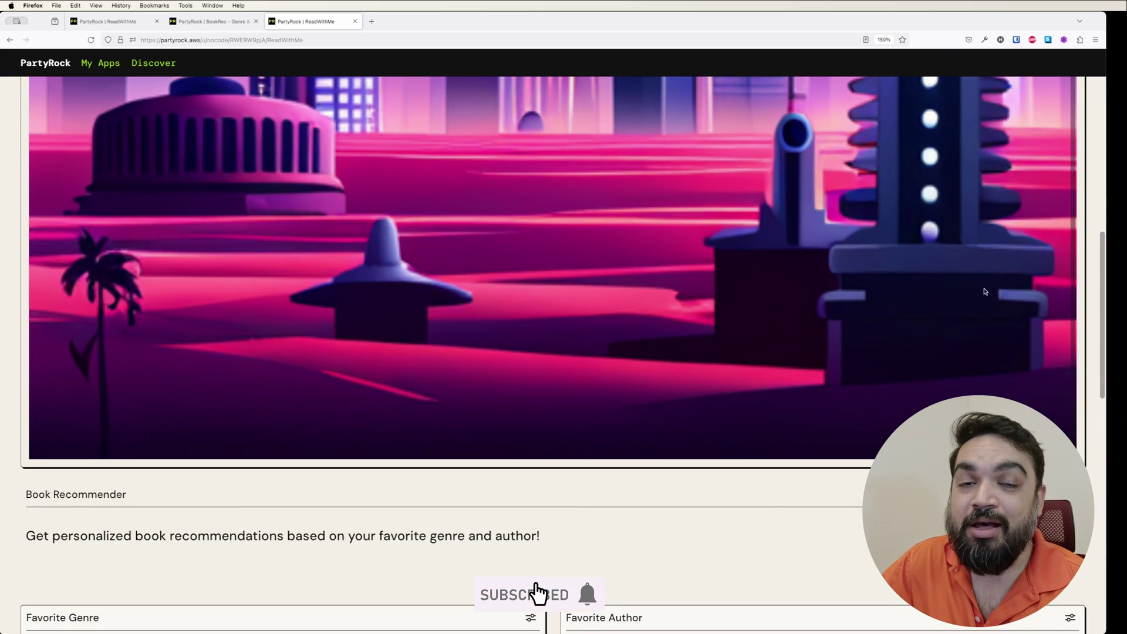
pyautogui.scroll(-3, 744, 273)
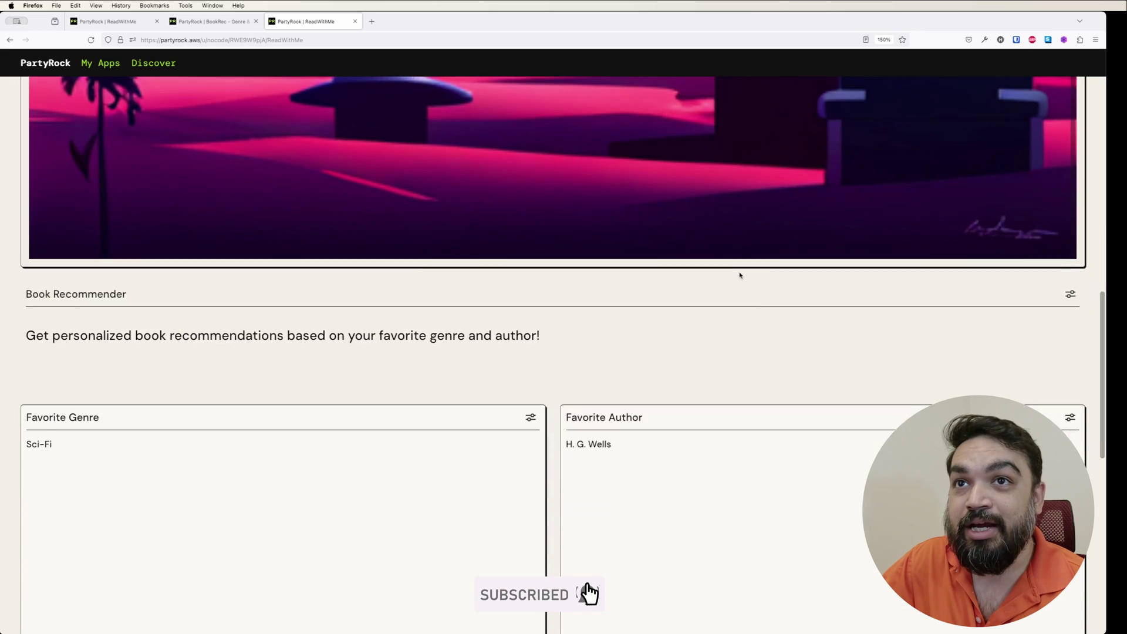
pyautogui.scroll(10, 613, 293)
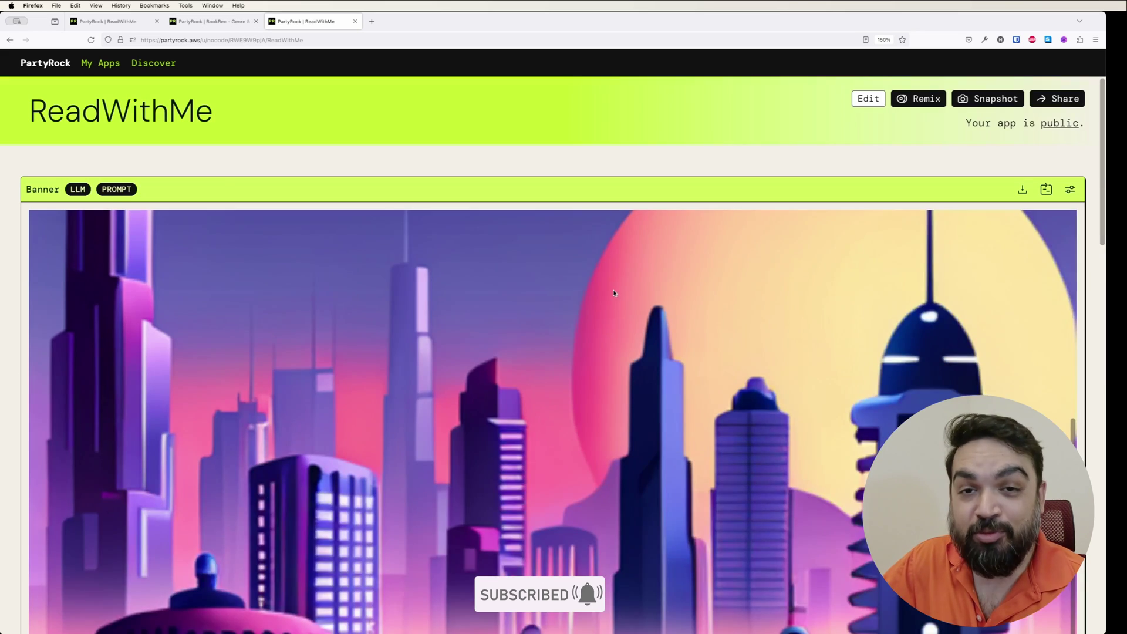